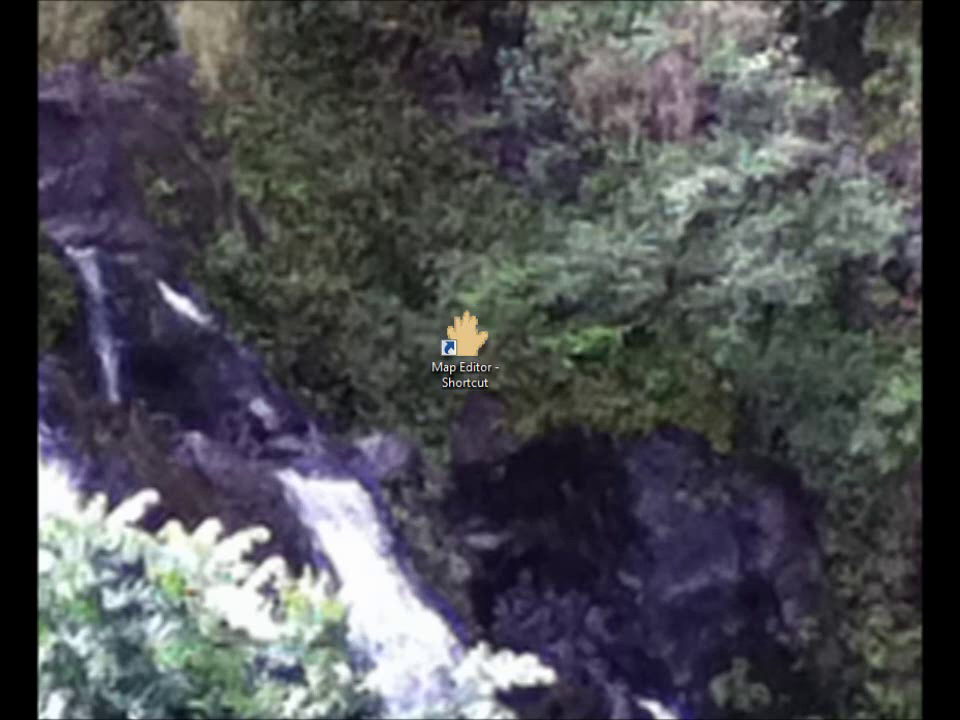
Launch the Map Editor from its desktop shortcut
drag(446, 347, 540, 346)
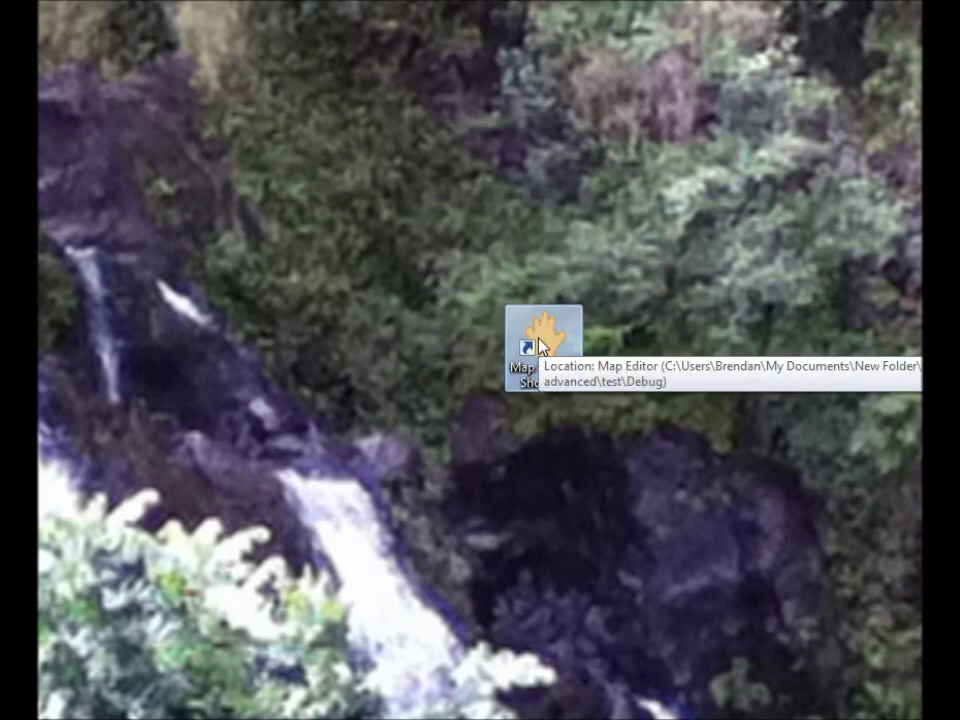
drag(540, 346, 452, 342)
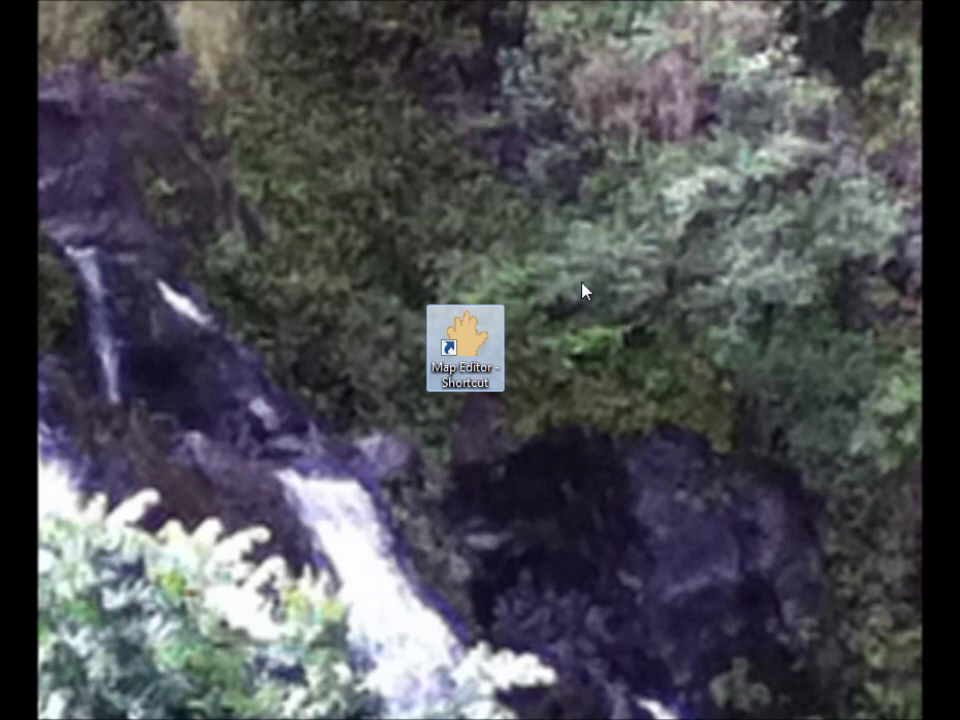
double_click(490, 345)
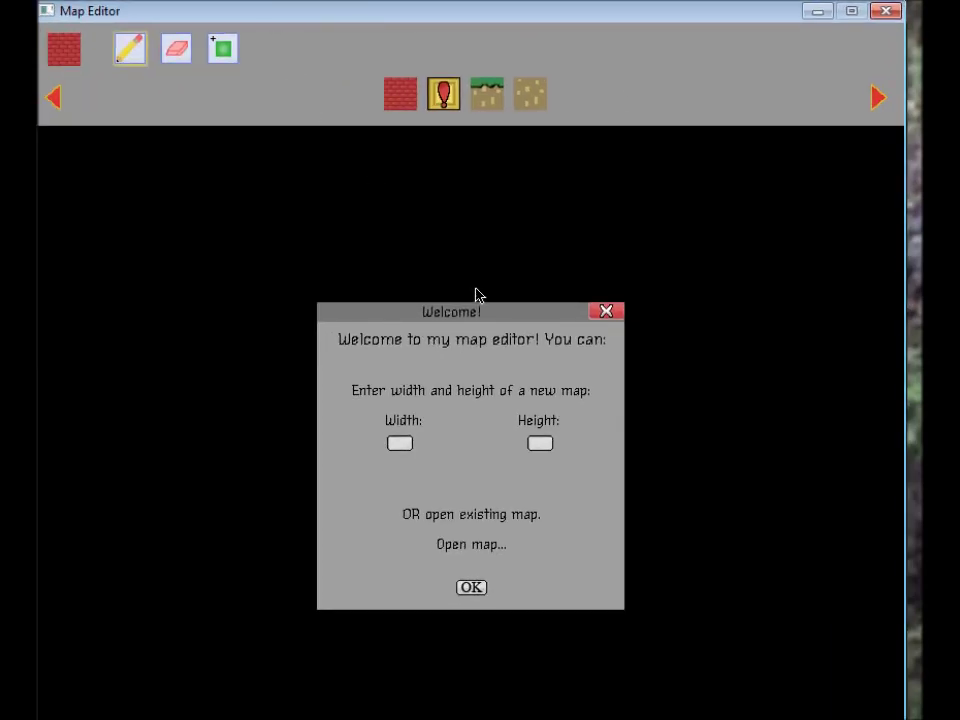
Create a new map with a width of 15 and a height of 15
mouse_move(452, 319)
mouse_down()
mouse_move(484, 265)
mouse_move(491, 193)
mouse_move(456, 246)
mouse_move(453, 296)
mouse_up()
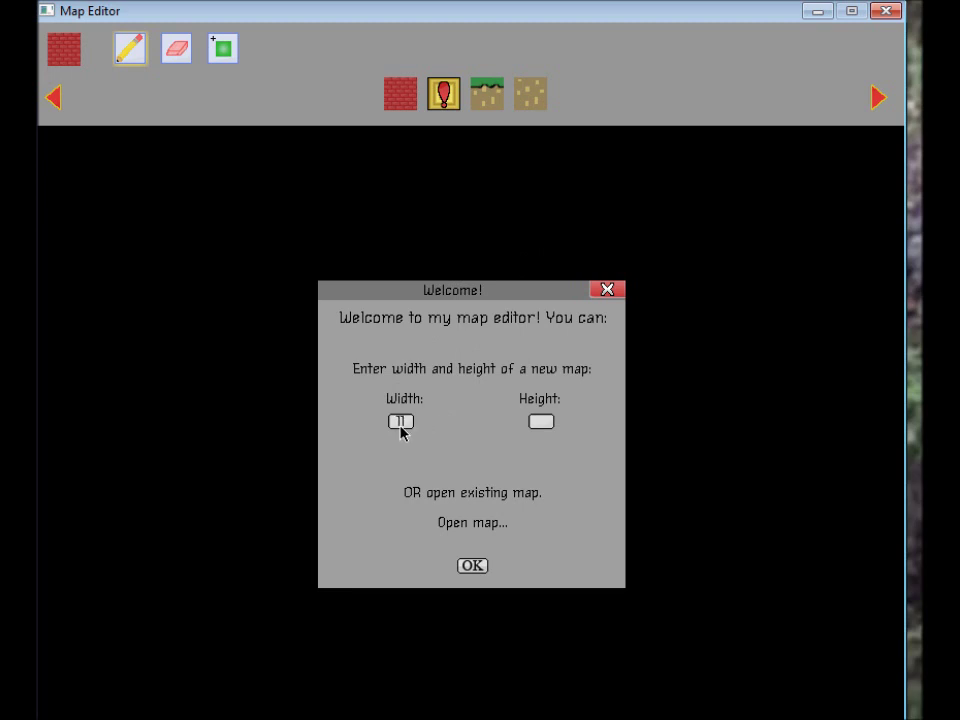
text(5)
click(539, 424)
text(15)
mouse_move(454, 291)
mouse_down()
mouse_move(405, 311)
mouse_move(393, 337)
mouse_move(448, 324)
mouse_move(484, 214)
mouse_move(448, 80)
mouse_move(474, 356)
mouse_move(437, 285)
mouse_move(448, 305)
mouse_move(458, 296)
mouse_move(449, 291)
mouse_up()
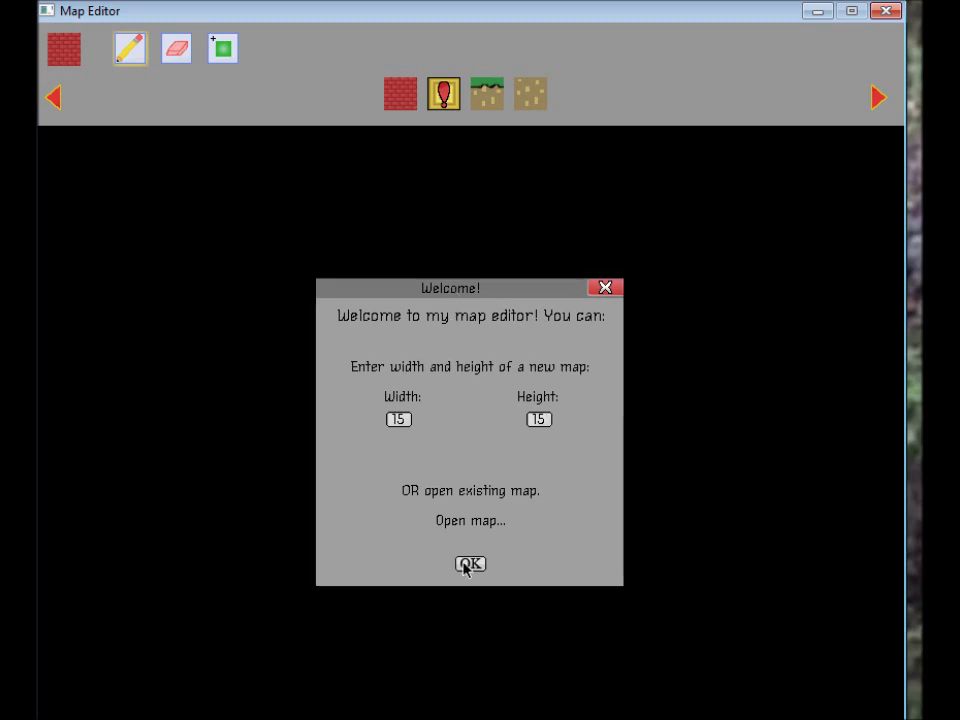
click(469, 564)
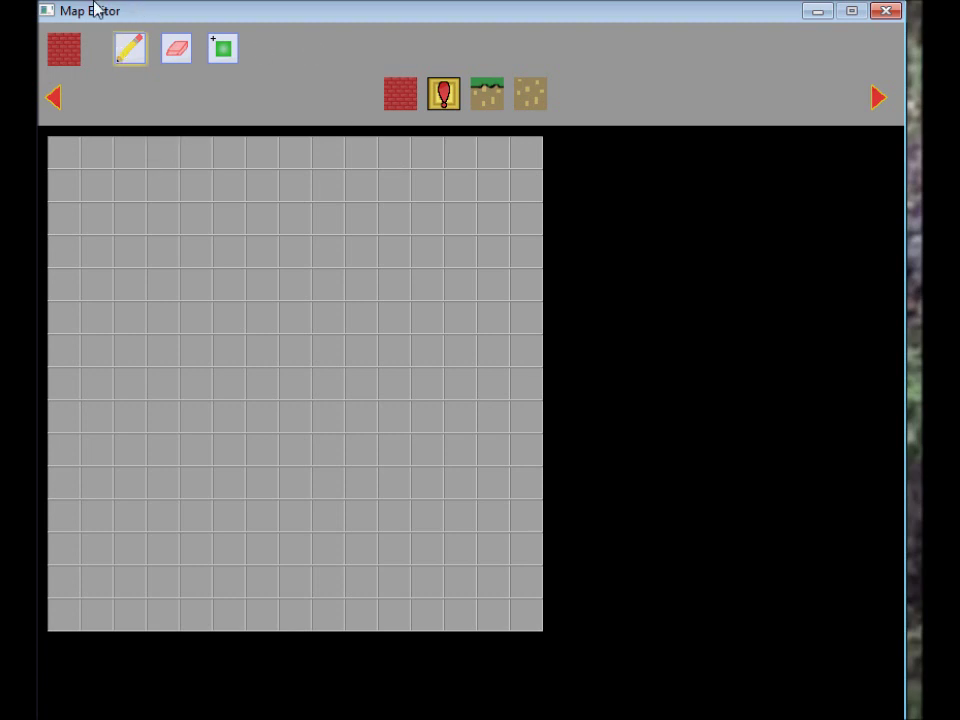
Switch the active tile back and forth between brick, grass-topped dirt and plain dirt, ending on plain dirt
click(68, 62)
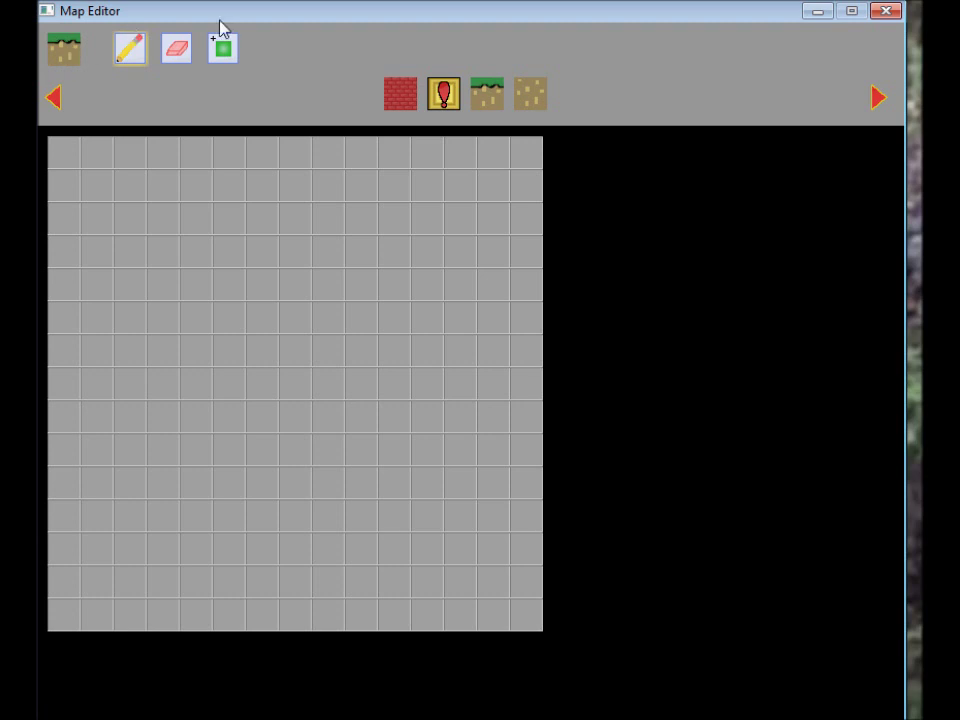
key(1)
key(4)
key(1)
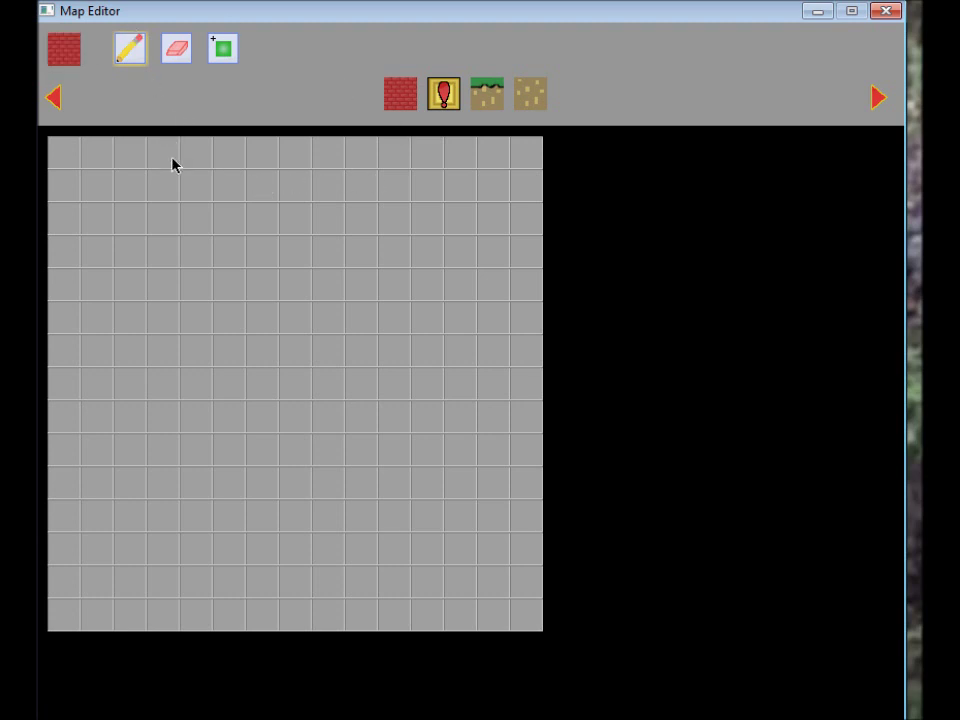
key(4)
key(3)
key(1)
key(3)
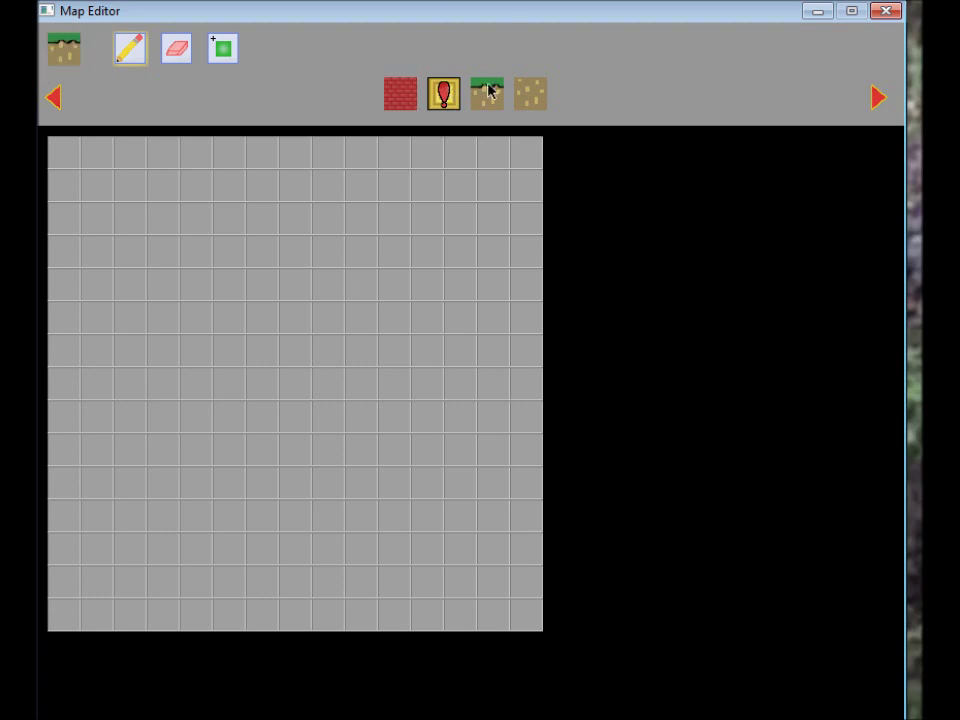
key(4)
Fill the map's bottom three rows with plain dirt and lay a full row of grass-topped tiles directly above them
click(884, 97)
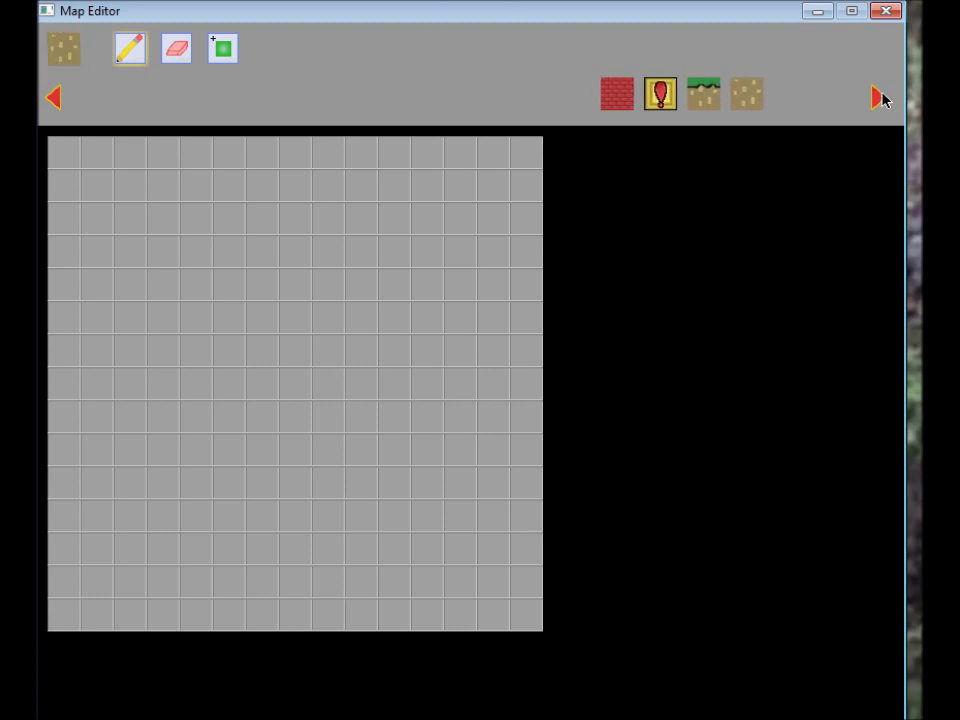
click(56, 104)
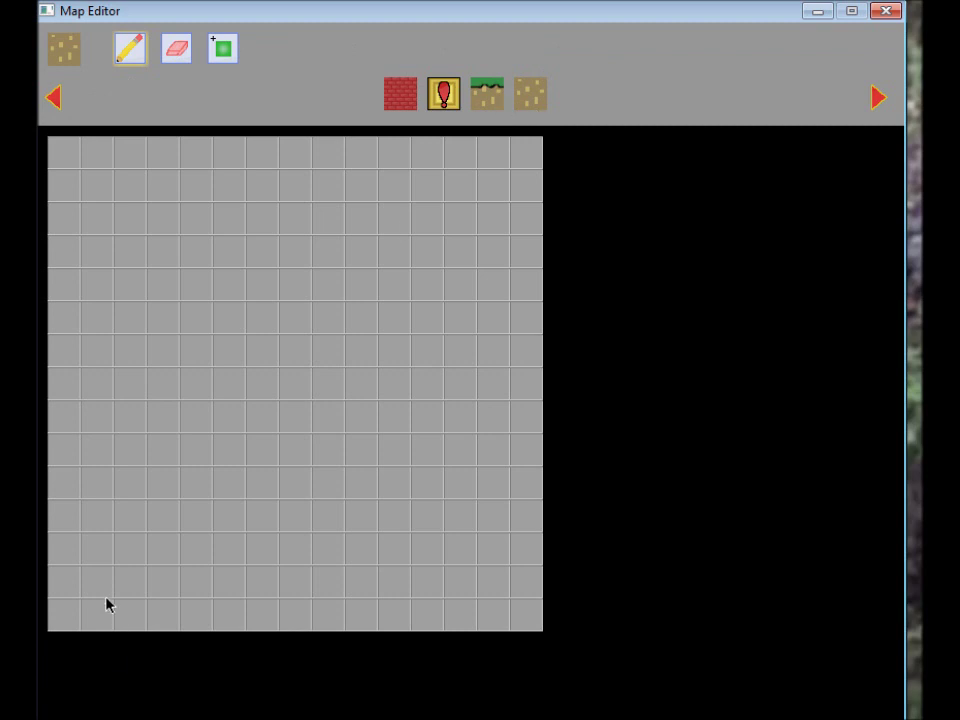
mouse_move(77, 606)
mouse_down()
mouse_move(69, 564)
mouse_move(500, 553)
mouse_move(523, 591)
mouse_move(144, 617)
mouse_move(831, 602)
mouse_move(253, 600)
mouse_move(480, 596)
mouse_up()
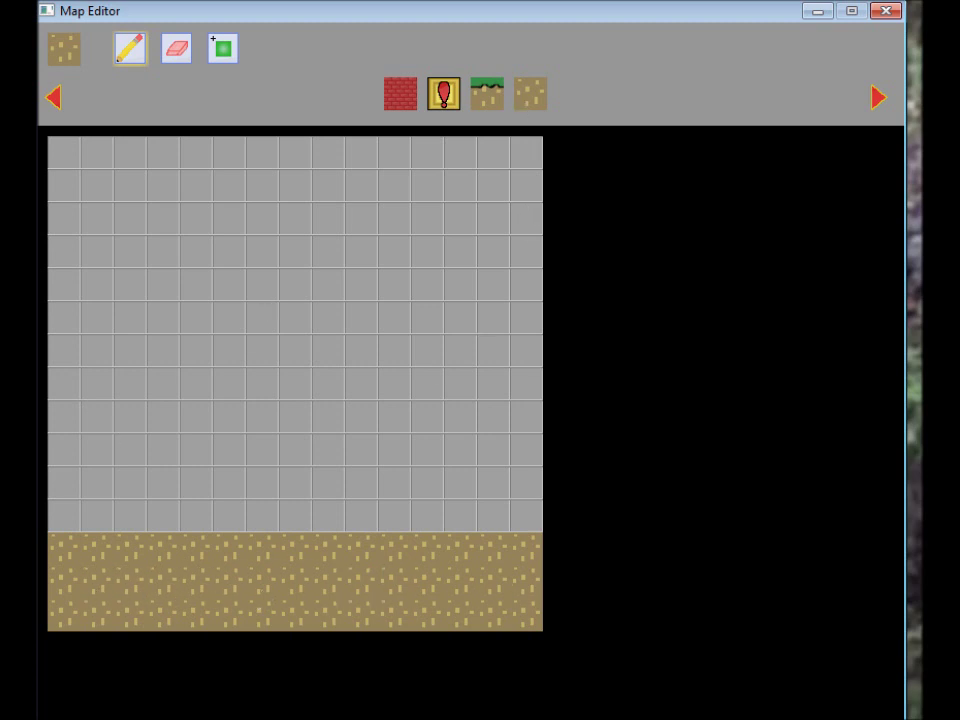
click(488, 97)
drag(64, 518, 556, 511)
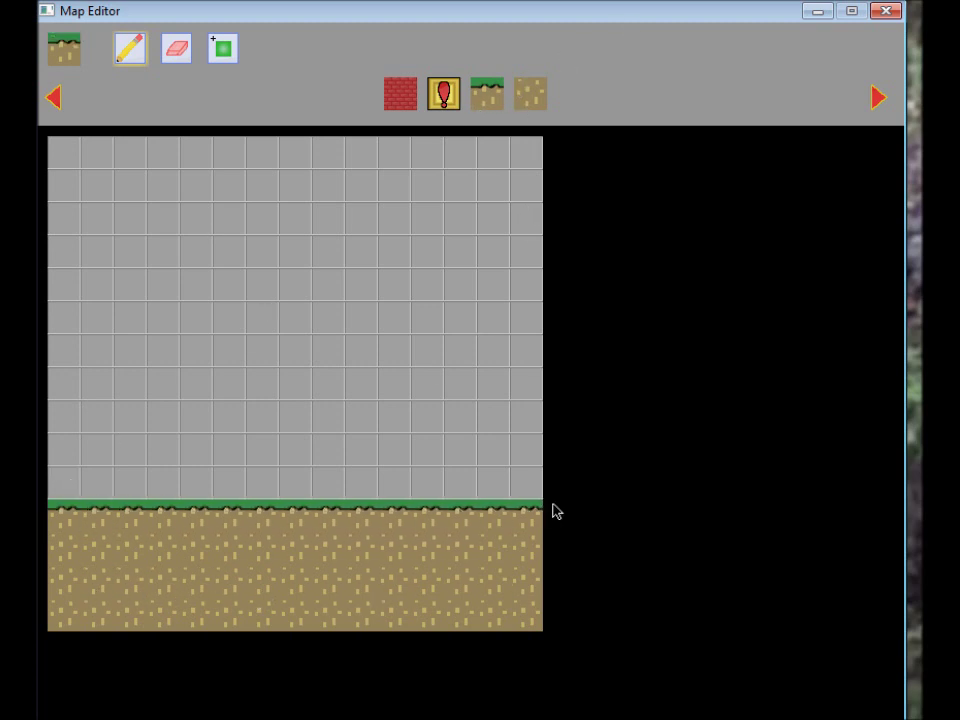
Paint a nine-tile brick platform above the ground and two pairs of bricks, one tile apart, in the fourth row
click(408, 95)
drag(163, 388, 440, 386)
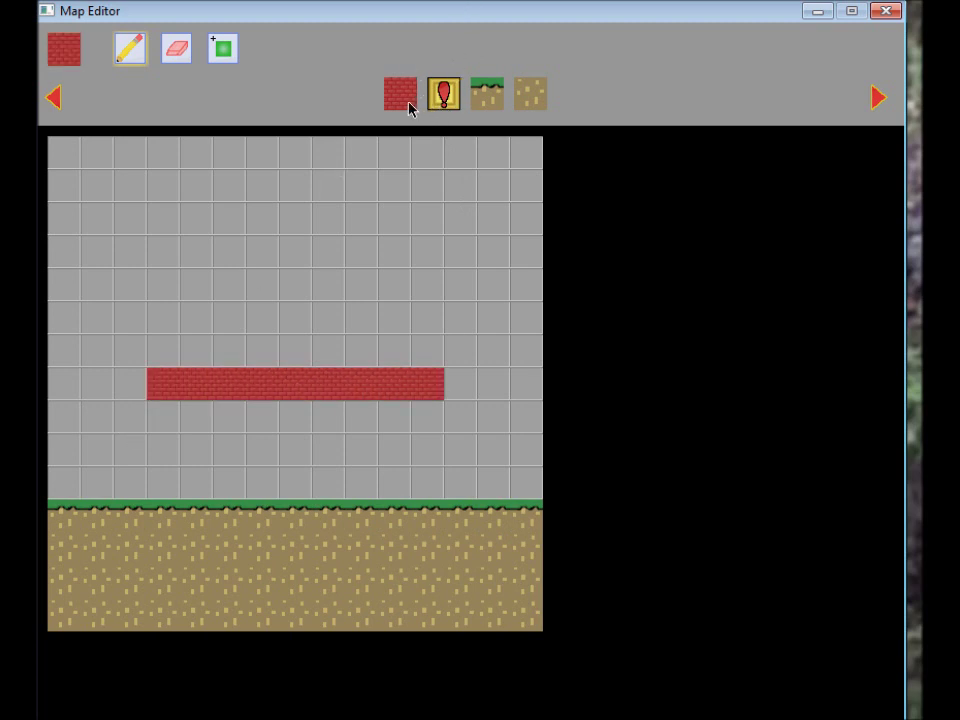
click(229, 247)
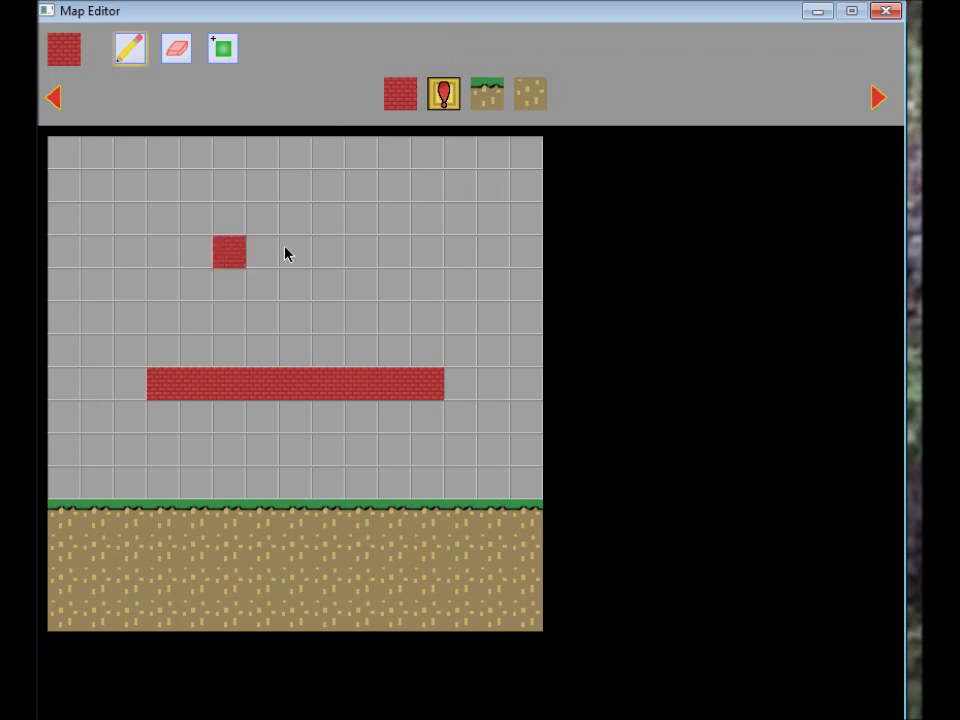
click(358, 251)
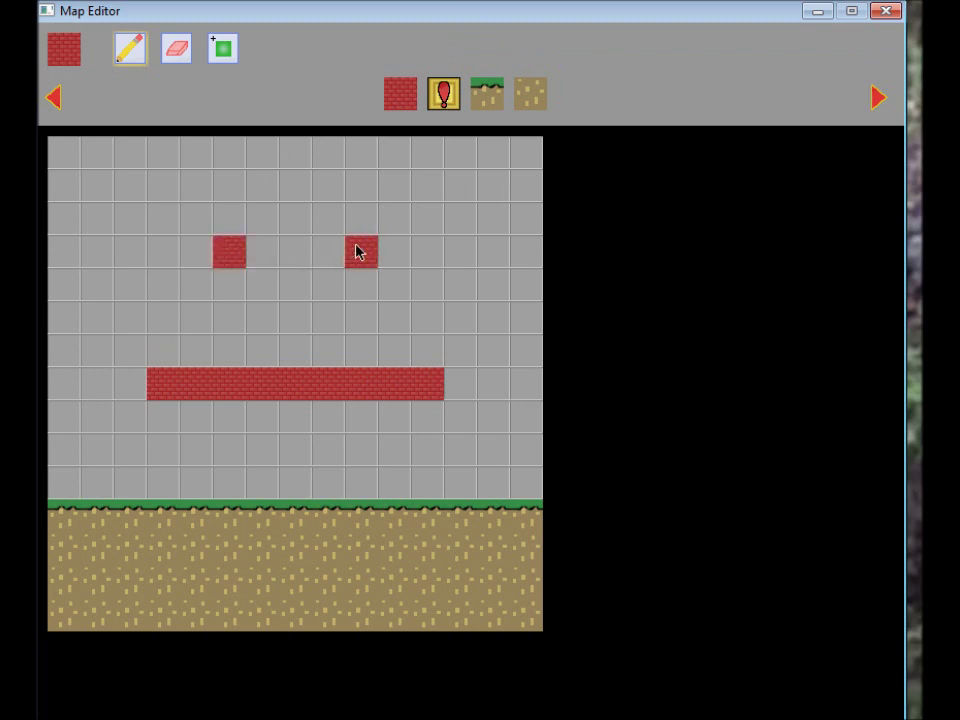
click(334, 251)
click(261, 252)
Place an exclamation block in the gap between the brick pairs and another straight above it in the top row
click(443, 94)
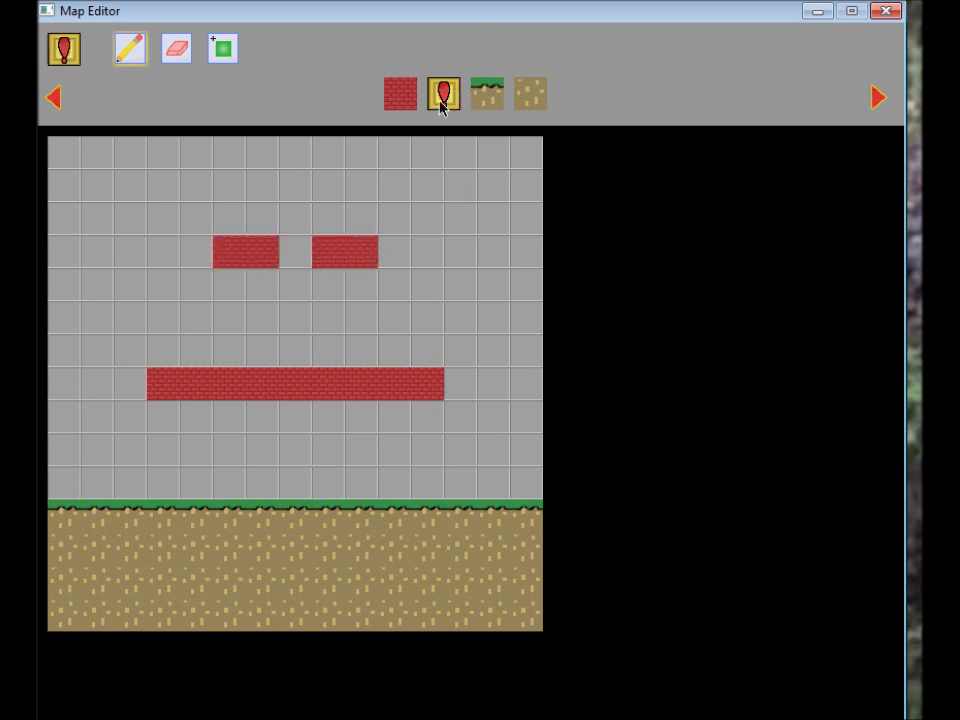
click(298, 251)
click(298, 155)
scroll(290, 200, down, 2)
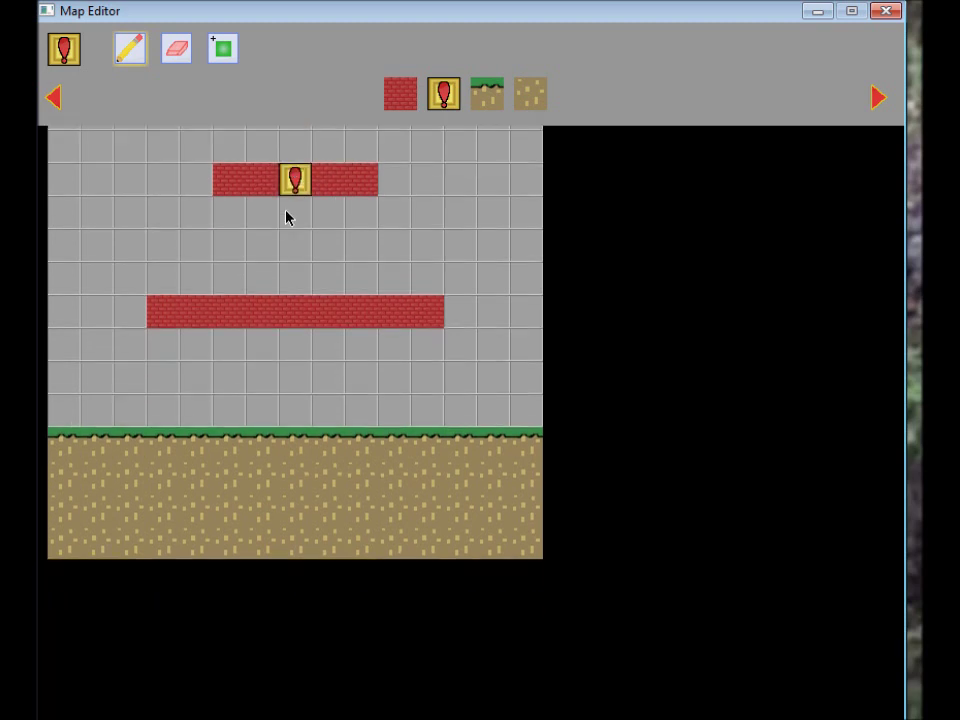
scroll(285, 250, down, 3)
scroll(292, 250, up, 5)
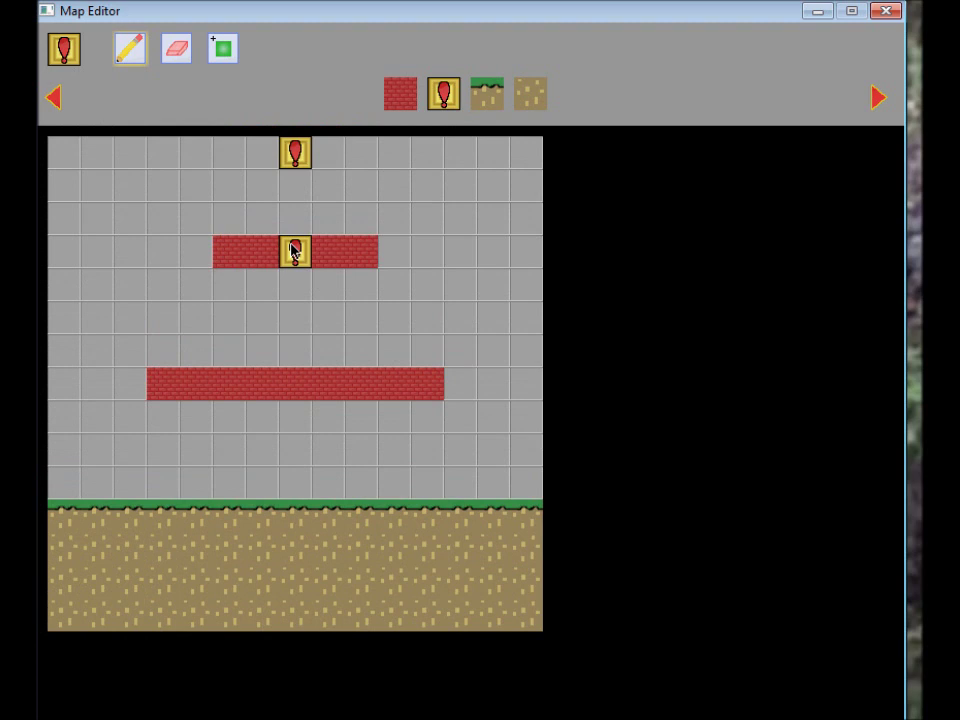
scroll(292, 250, down, 1)
scroll(292, 250, up, 1)
Erase both exclamation blocks and all brick tiles above the ground
click(177, 48)
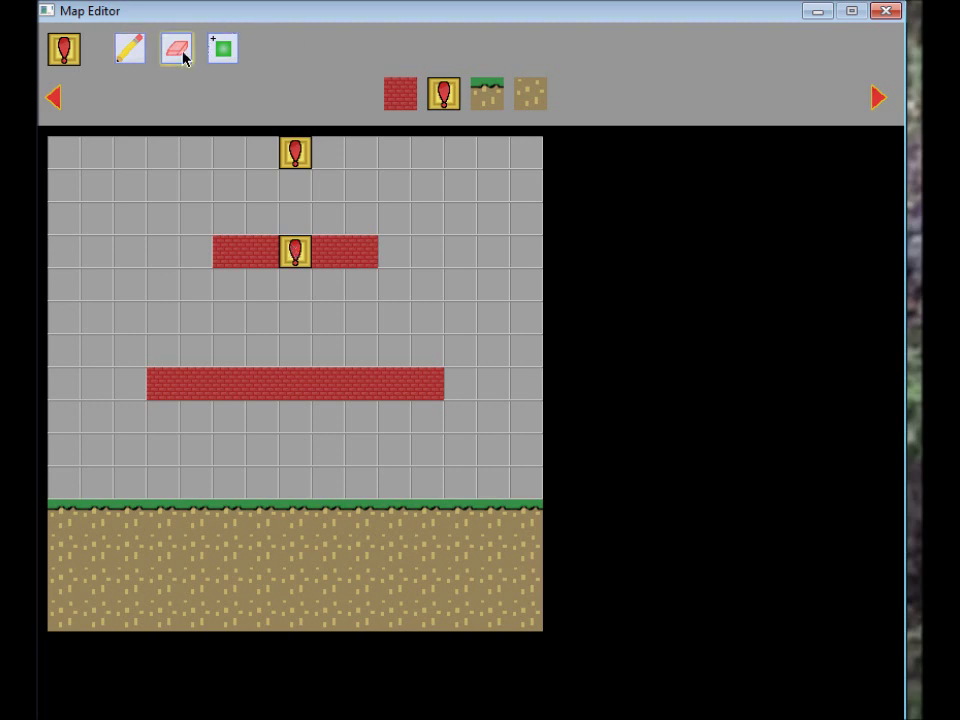
click(293, 150)
mouse_move(360, 270)
mouse_down()
mouse_move(229, 259)
mouse_move(585, 348)
mouse_move(433, 386)
mouse_move(163, 384)
mouse_up()
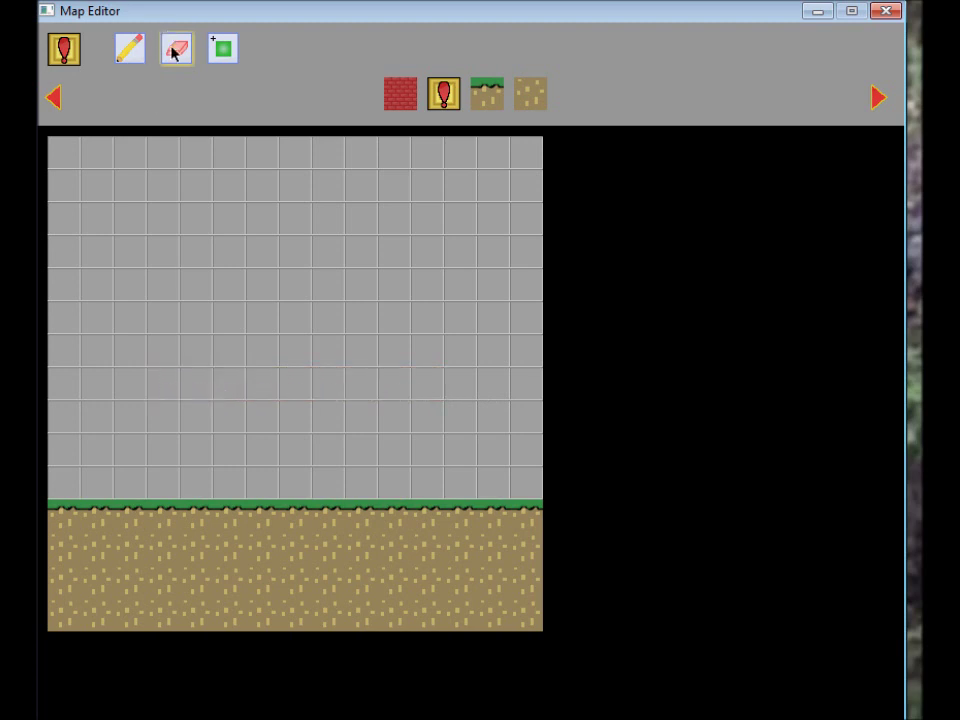
Erase all the grass and dirt ground tiles so the whole grid is empty
mouse_move(525, 519)
mouse_down()
mouse_move(521, 625)
mouse_move(499, 621)
mouse_move(515, 501)
mouse_move(498, 558)
mouse_up()
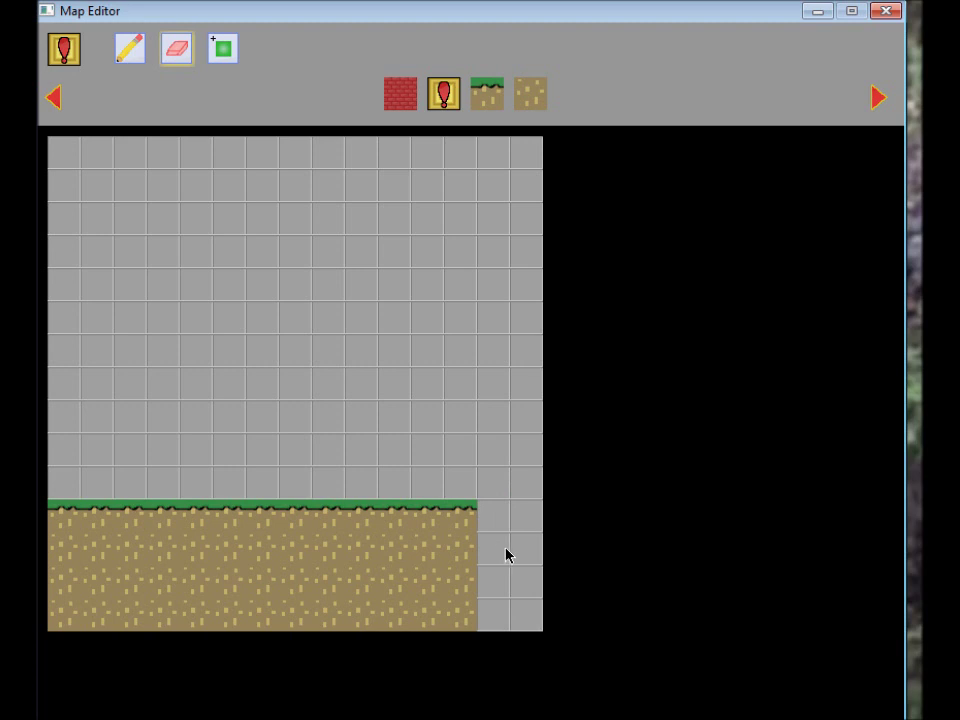
mouse_move(453, 494)
mouse_down()
mouse_move(451, 616)
mouse_move(434, 506)
mouse_move(423, 619)
mouse_move(398, 486)
mouse_move(384, 619)
mouse_up()
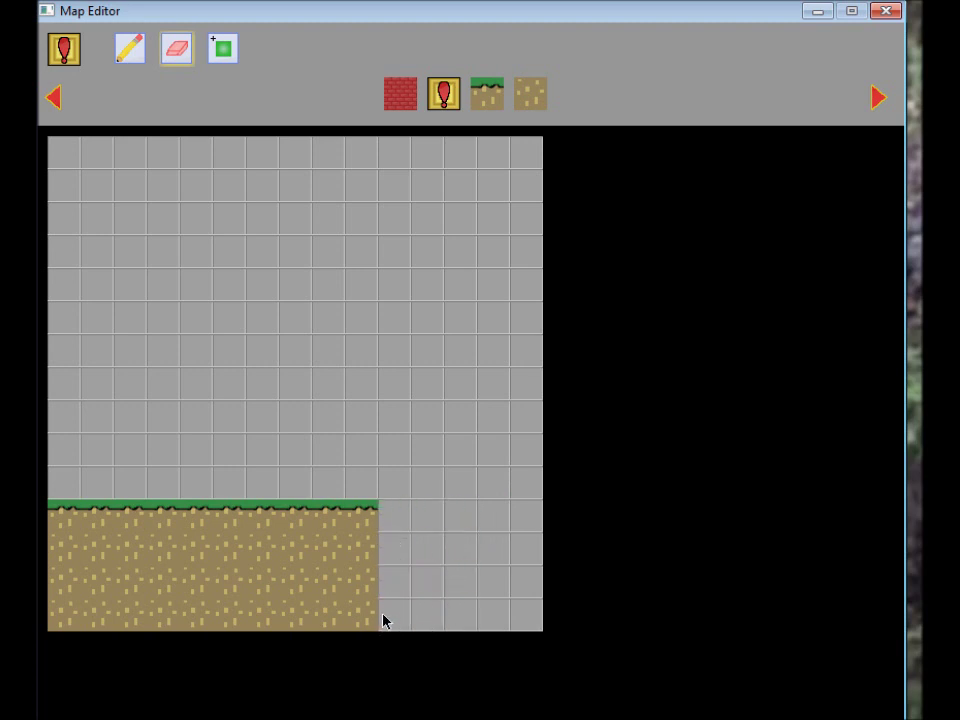
mouse_move(375, 507)
mouse_down()
mouse_move(354, 592)
mouse_move(336, 617)
mouse_up()
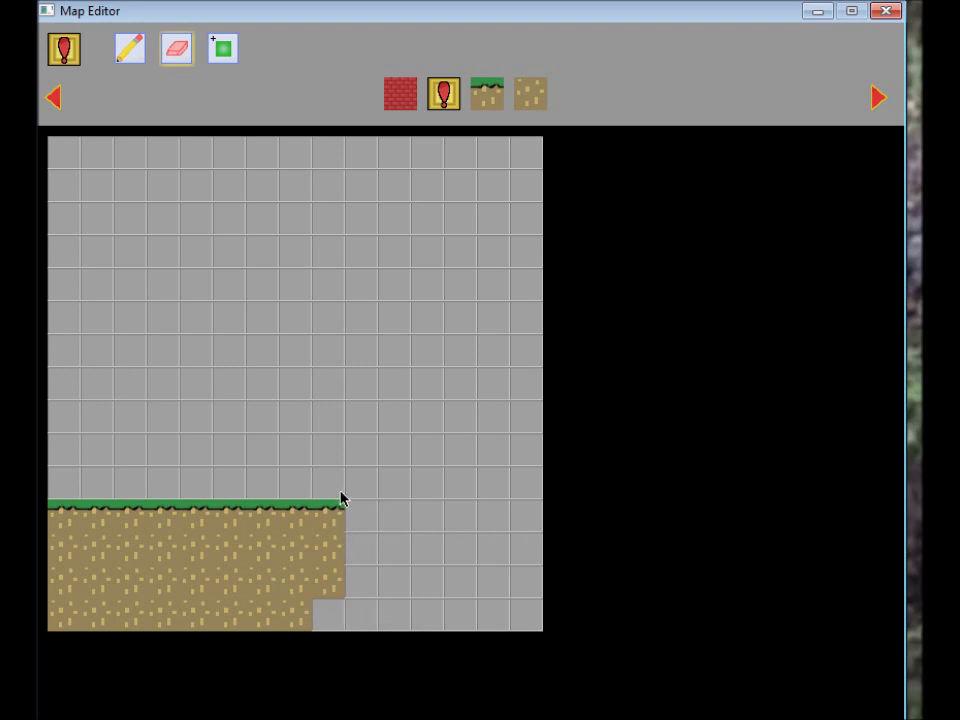
mouse_move(341, 497)
mouse_down()
mouse_move(335, 564)
mouse_move(309, 611)
mouse_move(309, 500)
mouse_move(286, 569)
mouse_up()
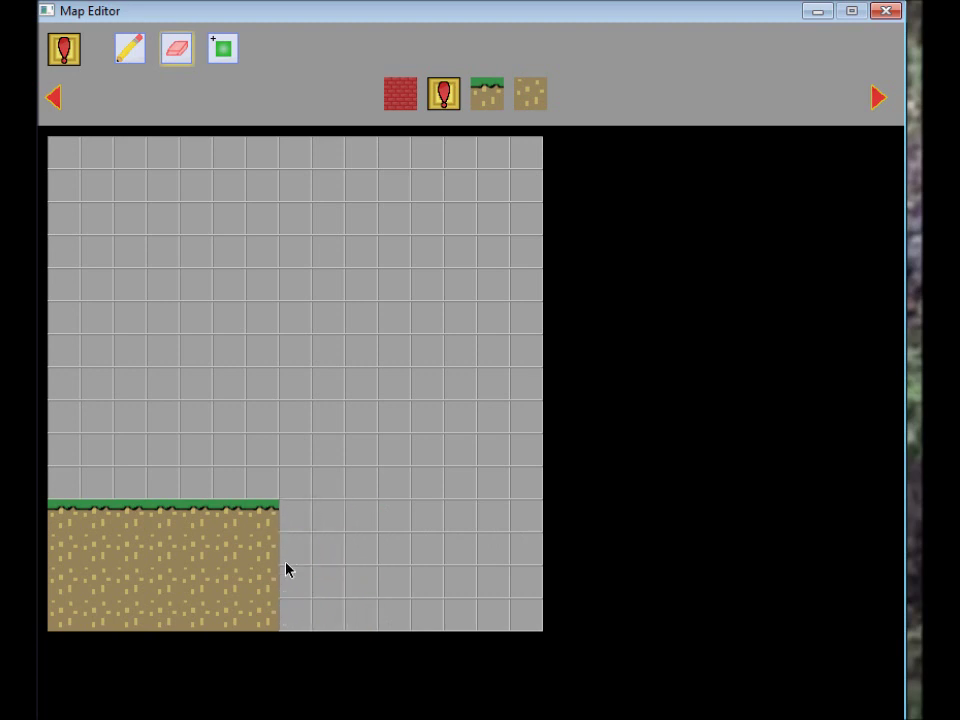
mouse_move(260, 460)
mouse_down()
mouse_move(238, 627)
mouse_move(269, 612)
mouse_move(270, 552)
mouse_up()
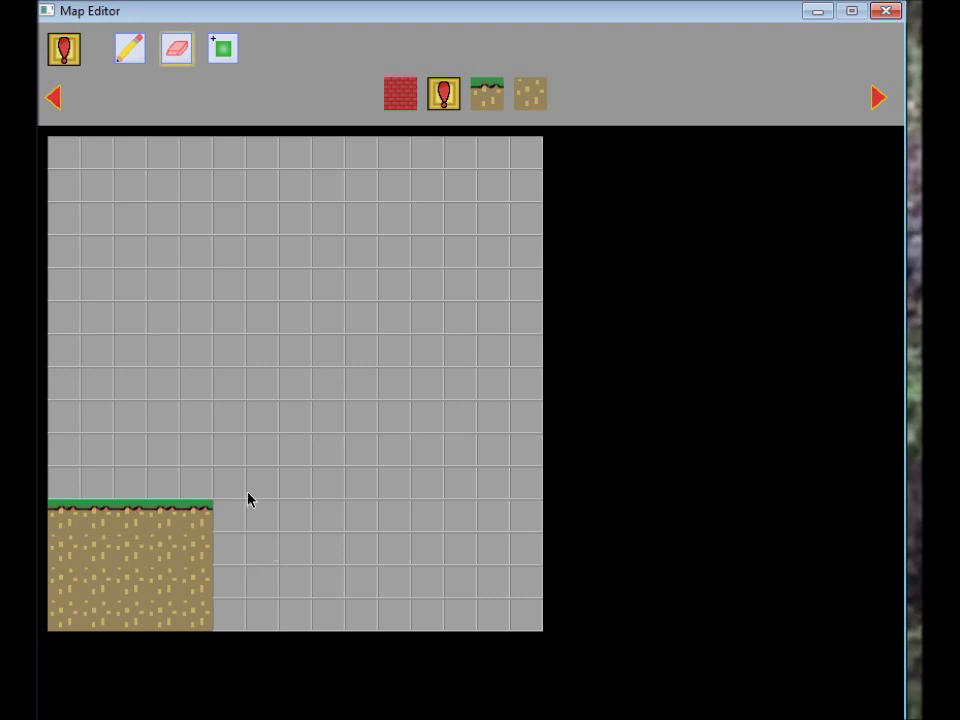
mouse_move(216, 452)
mouse_down()
mouse_move(167, 624)
mouse_move(189, 598)
mouse_move(193, 559)
mouse_move(161, 514)
mouse_move(106, 647)
mouse_move(126, 609)
mouse_move(96, 613)
mouse_move(106, 500)
mouse_move(41, 651)
mouse_up()
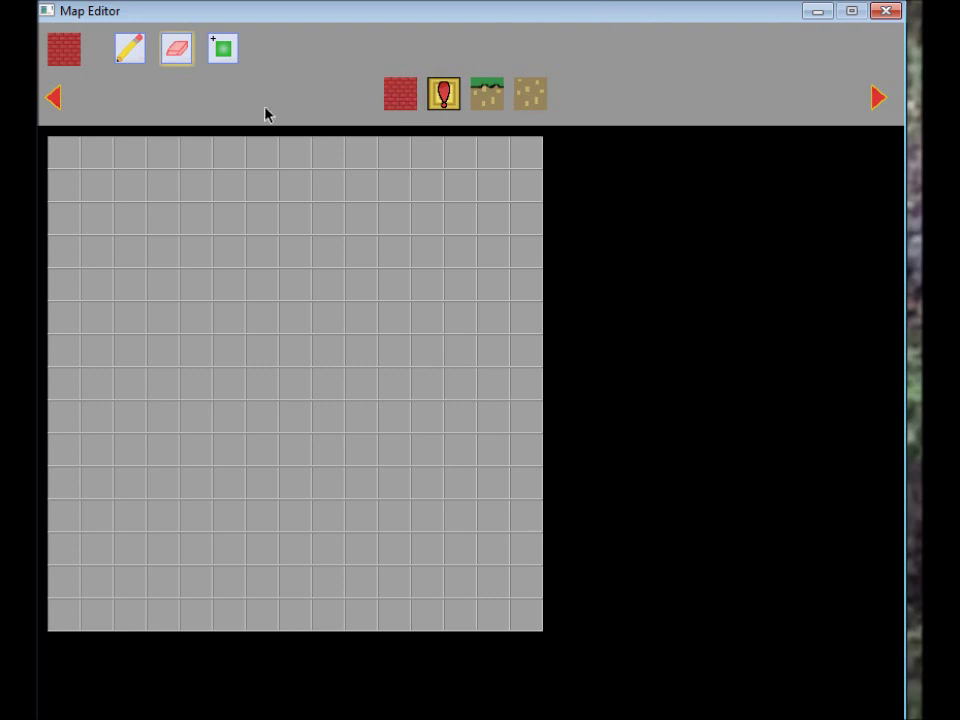
Paint a two-tile-thick brick border around the map and a centred row of five exclamation blocks in the seventh row
click(130, 48)
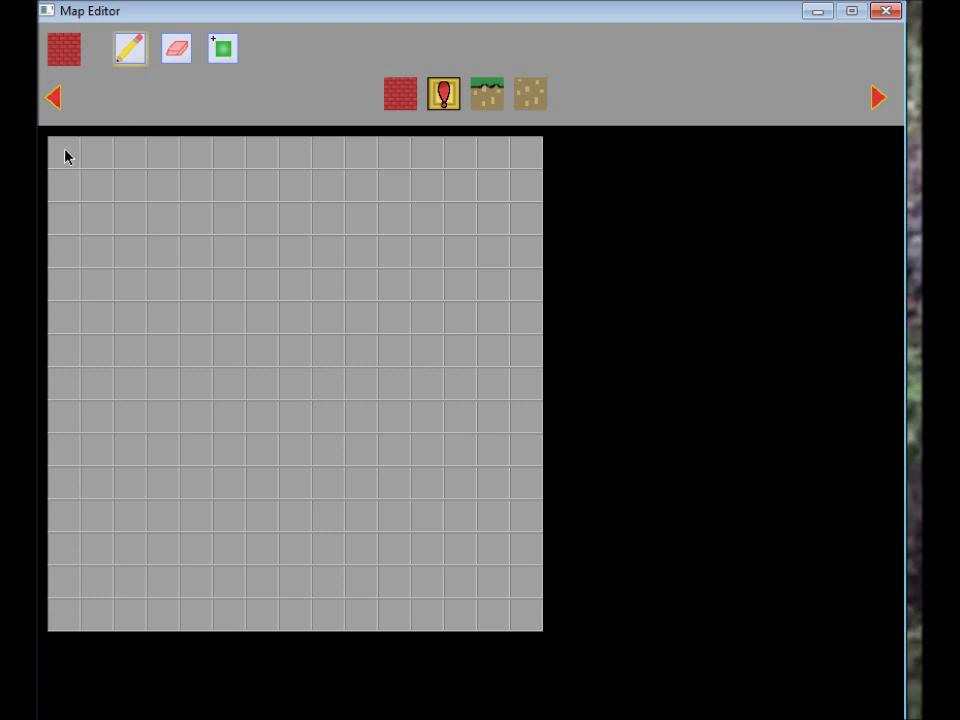
mouse_move(64, 154)
mouse_down()
mouse_move(55, 623)
mouse_move(102, 614)
mouse_move(213, 631)
mouse_move(322, 631)
mouse_move(298, 609)
mouse_move(195, 610)
mouse_move(470, 603)
mouse_move(563, 614)
mouse_move(525, 609)
mouse_move(519, 133)
mouse_move(401, 180)
mouse_move(74, 190)
mouse_move(87, 168)
mouse_move(142, 151)
mouse_move(308, 128)
mouse_move(357, 151)
mouse_move(416, 146)
mouse_move(404, 157)
mouse_move(285, 174)
mouse_move(298, 140)
mouse_move(412, 180)
mouse_move(521, 202)
mouse_move(503, 236)
mouse_move(491, 318)
mouse_move(488, 580)
mouse_move(450, 590)
mouse_move(92, 588)
mouse_move(101, 212)
mouse_up()
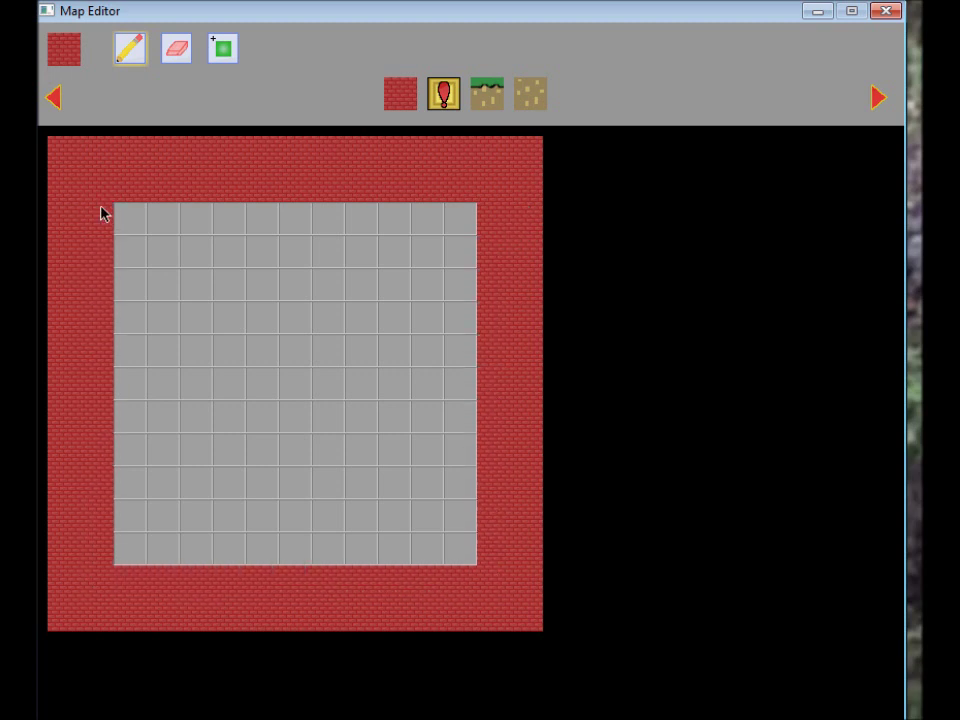
click(437, 96)
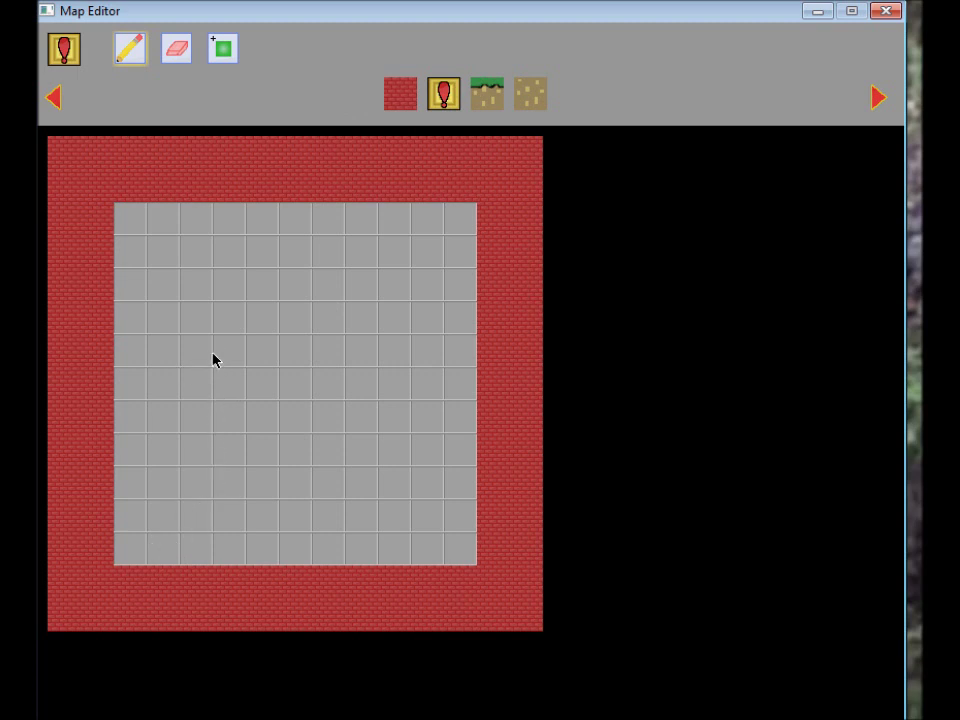
mouse_move(213, 360)
mouse_down()
mouse_move(229, 349)
mouse_move(362, 350)
mouse_up()
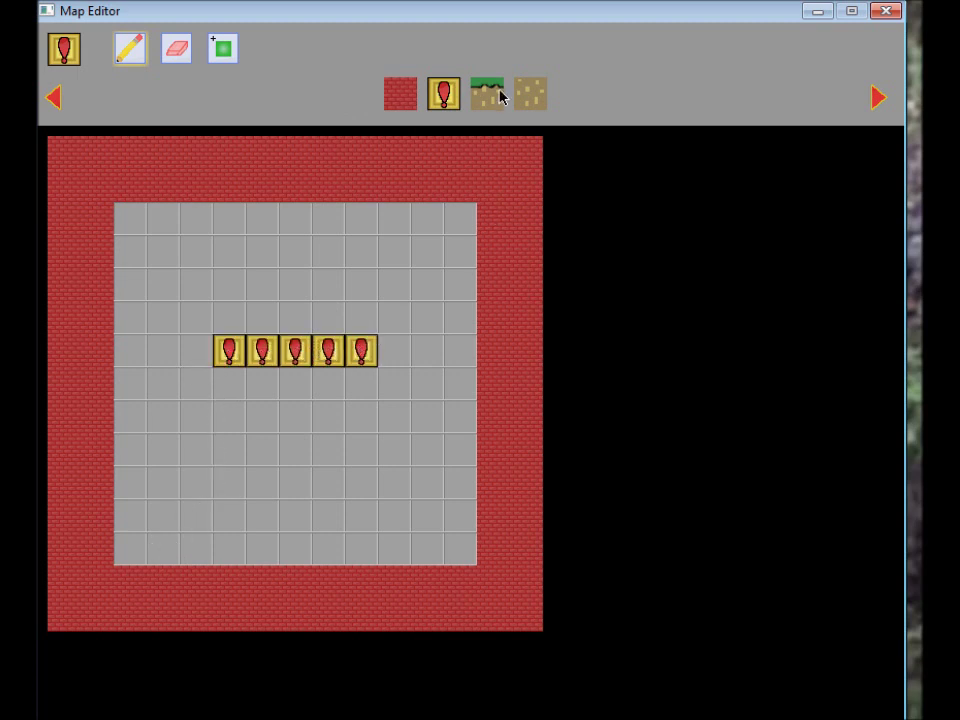
Build a staircase of grass-topped tiles rising rightward from the border's inner floor, with a two-tile landing below the exclamation blocks
click(502, 101)
click(190, 548)
click(229, 516)
click(264, 484)
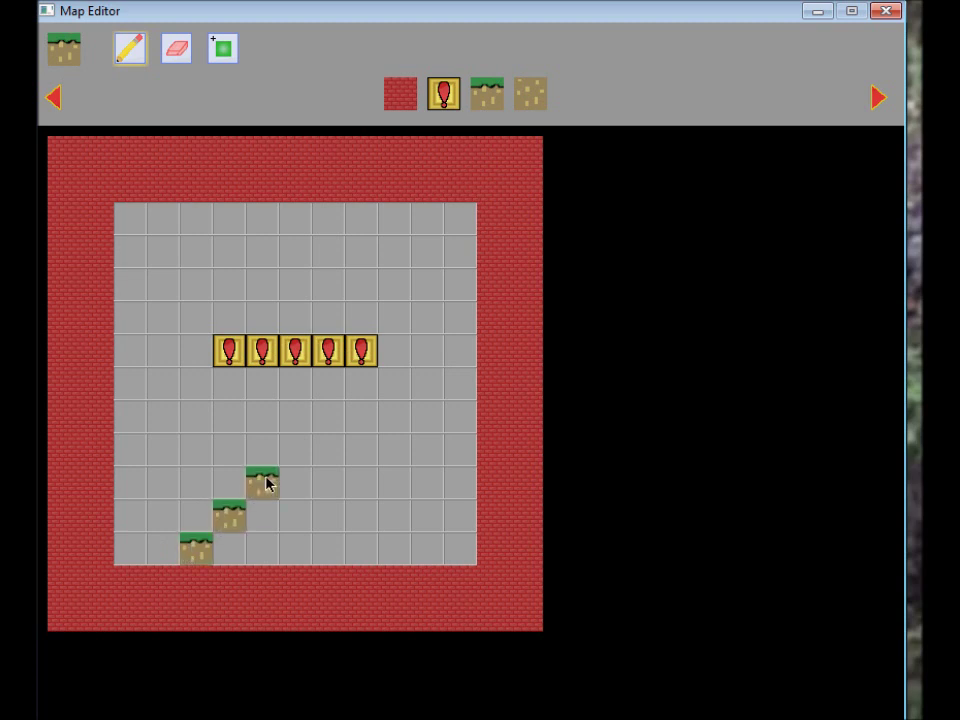
click(298, 449)
click(338, 414)
click(362, 412)
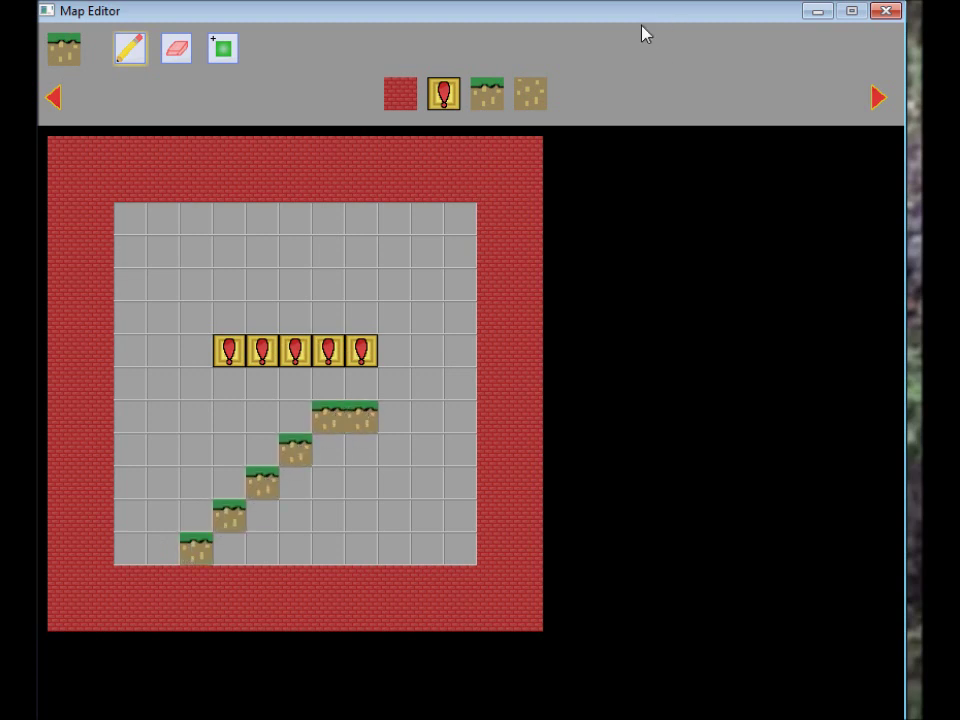
Fill the space beneath the staircase with plain dirt, repainting the overpainted brick border and the second grass step
click(531, 93)
mouse_move(362, 440)
mouse_down()
mouse_move(357, 590)
mouse_move(327, 551)
mouse_move(215, 559)
mouse_move(251, 521)
mouse_move(301, 502)
mouse_move(322, 454)
mouse_move(315, 521)
mouse_move(323, 502)
mouse_move(296, 484)
mouse_up()
click(400, 95)
drag(377, 596, 278, 588)
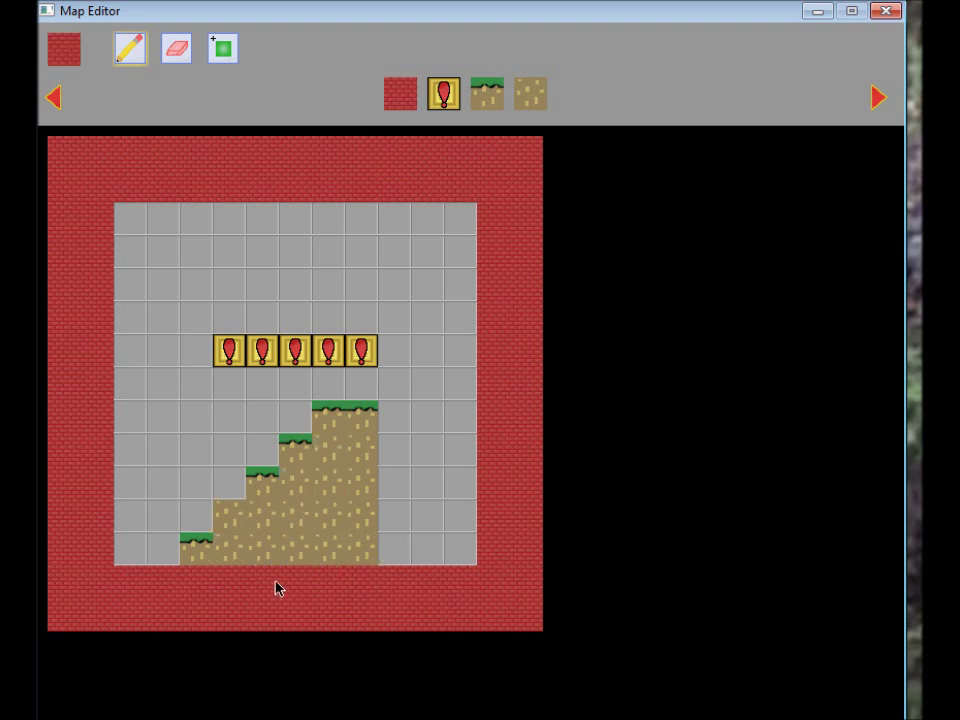
click(487, 95)
click(222, 516)
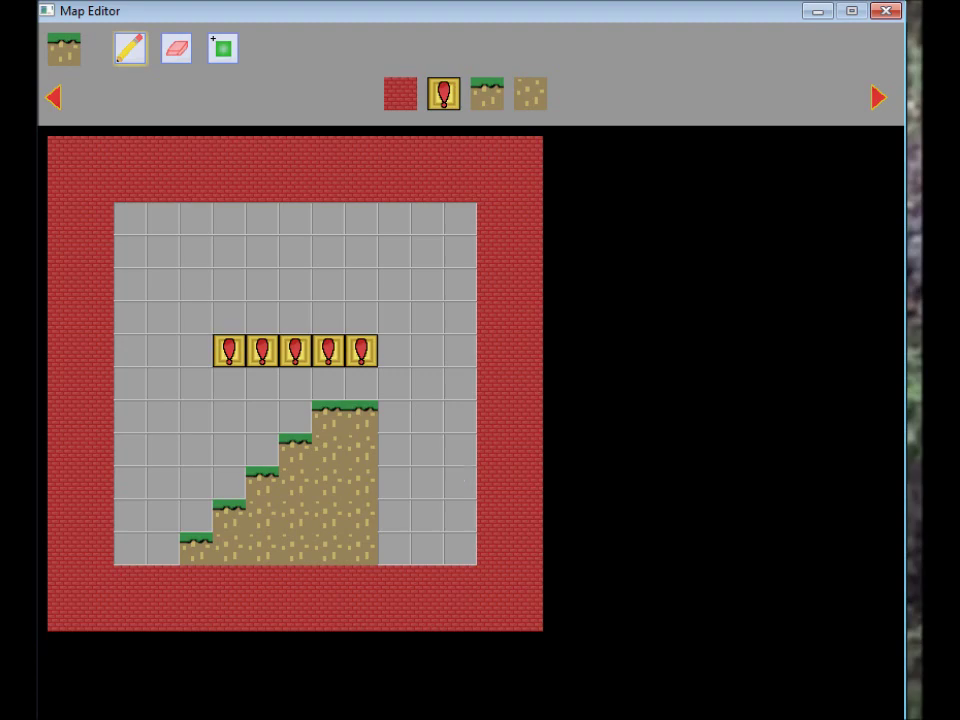
Restart the map editor from its desktop shortcut and reposition its window and the Welcome dialog
click(885, 12)
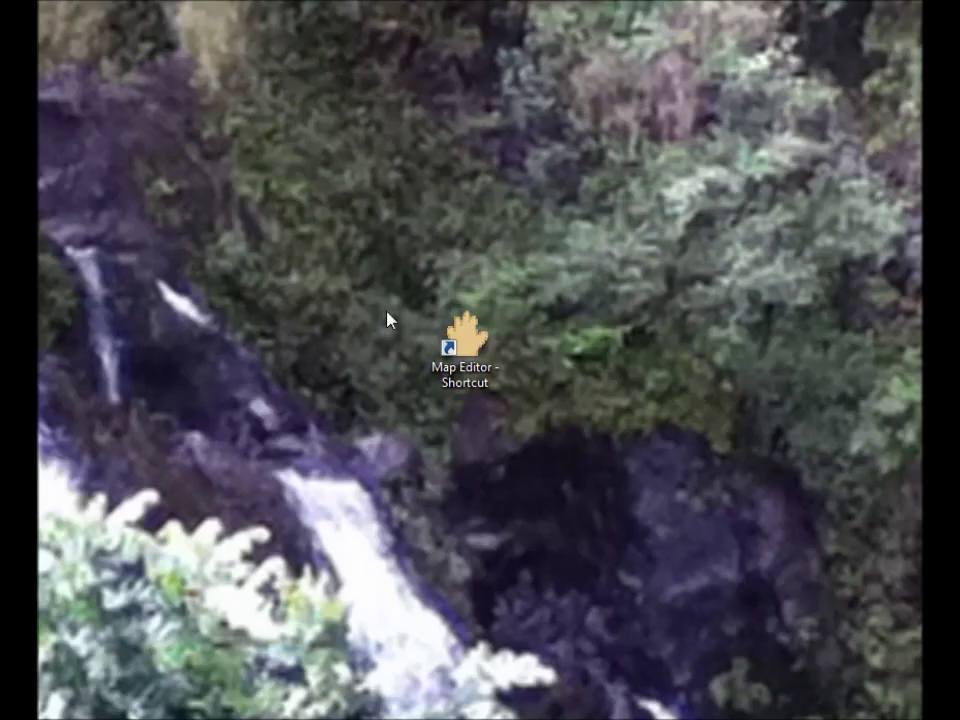
double_click(449, 340)
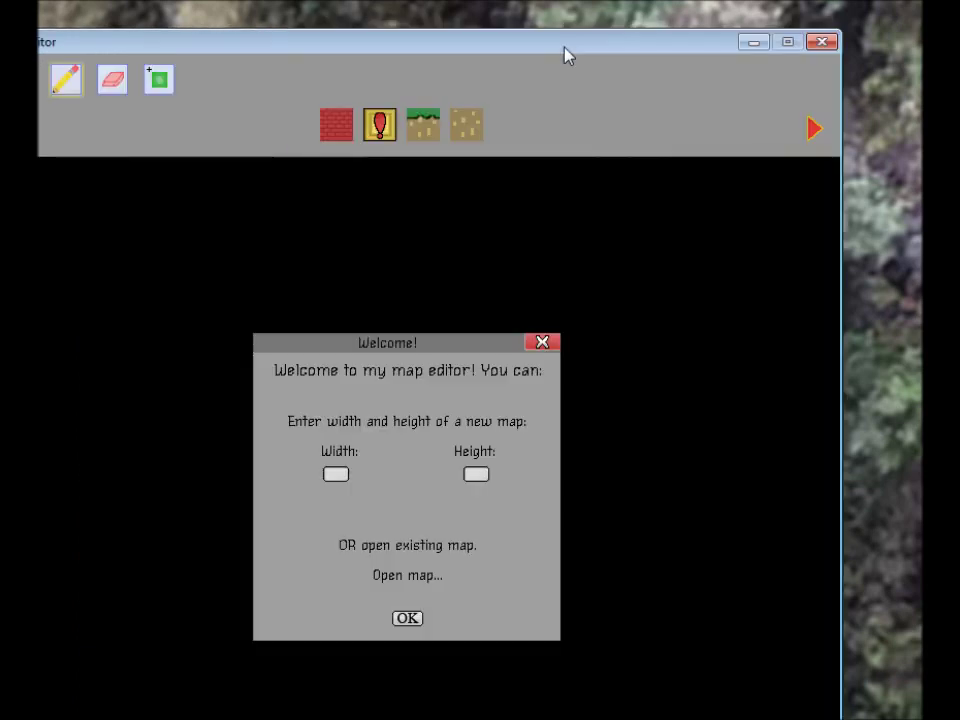
drag(567, 46, 632, 24)
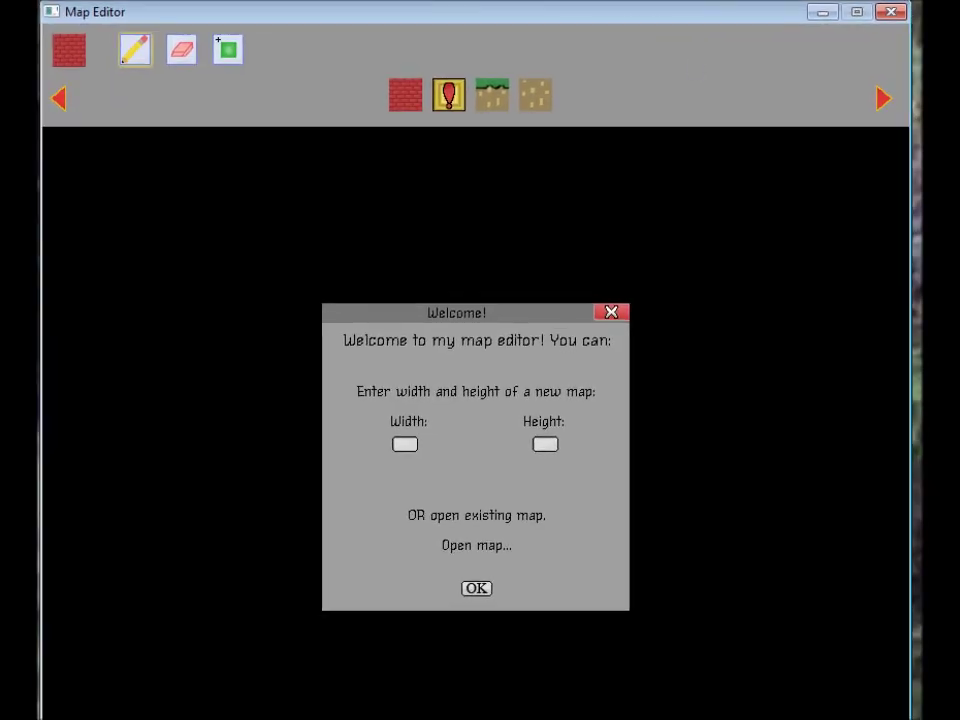
mouse_move(315, 15)
mouse_down()
mouse_move(332, 17)
mouse_move(311, 11)
mouse_move(325, 25)
mouse_up()
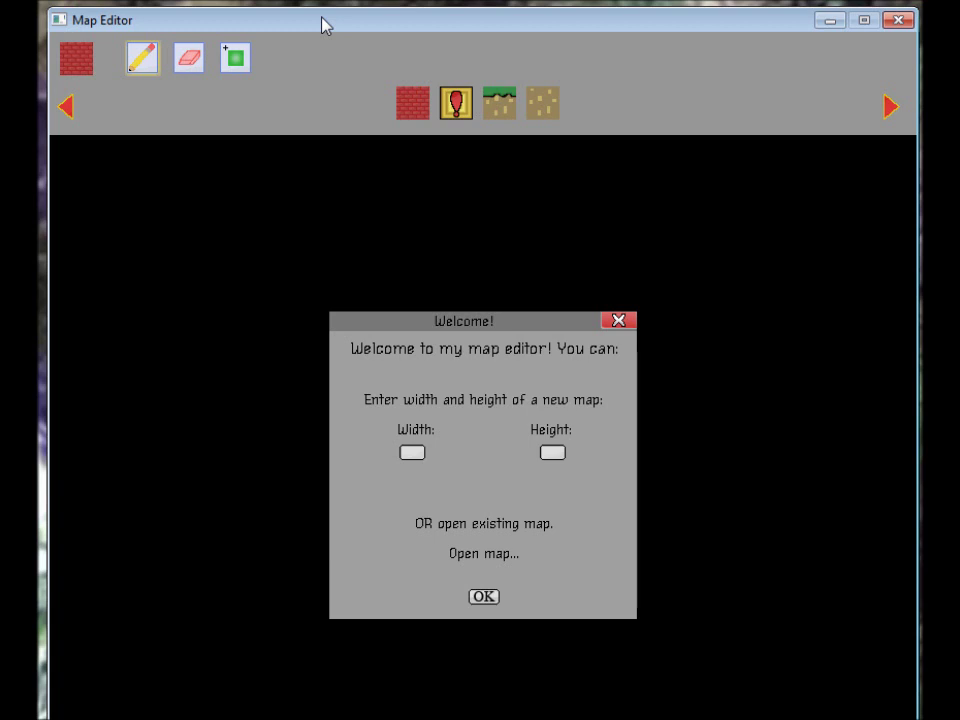
mouse_move(452, 328)
mouse_down()
mouse_move(480, 124)
mouse_move(450, 257)
mouse_move(453, 317)
mouse_up()
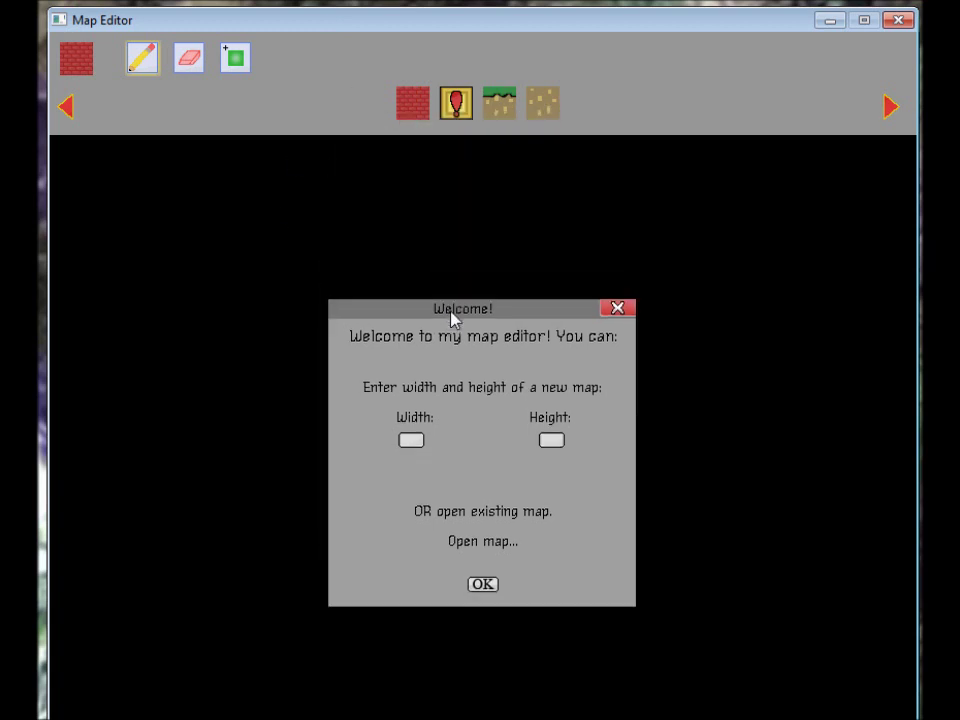
Create a new map much wider than the window, with its height set to 10 tiles
click(414, 440)
click(549, 443)
text(10)
click(484, 585)
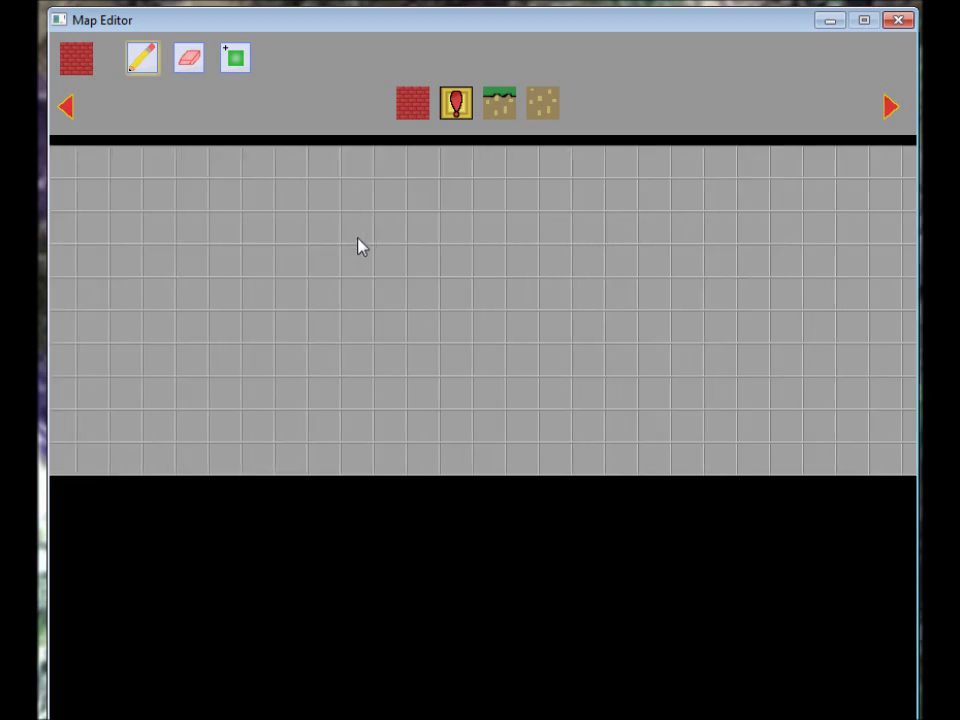
Paint a two-tile-thick brick floor along the two lowest rows of the new map, starting from its left end
key(Right)
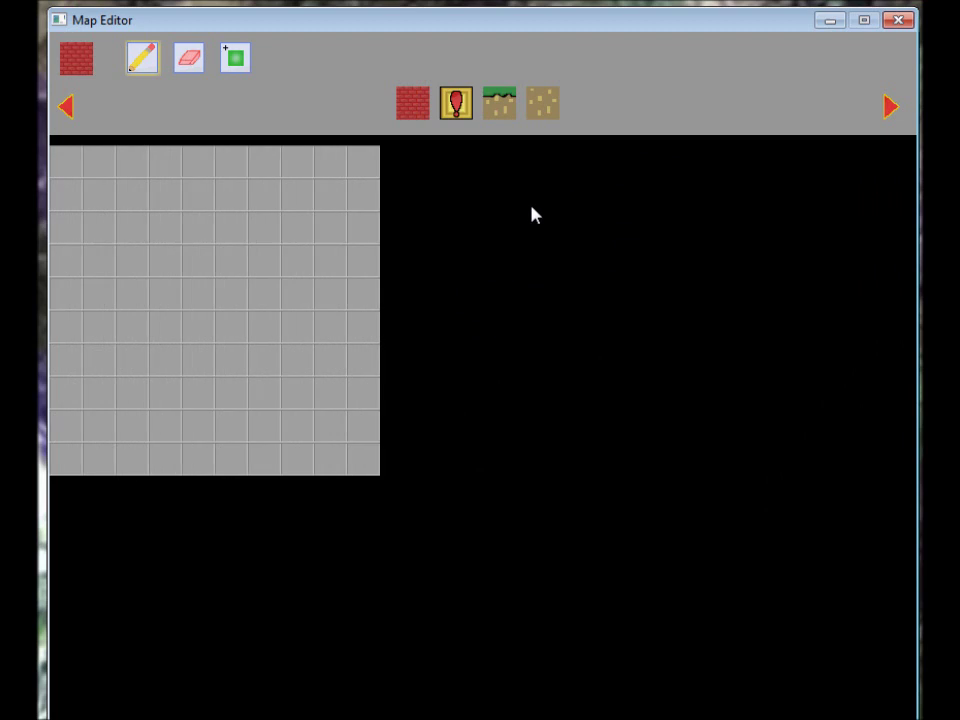
key(Left)
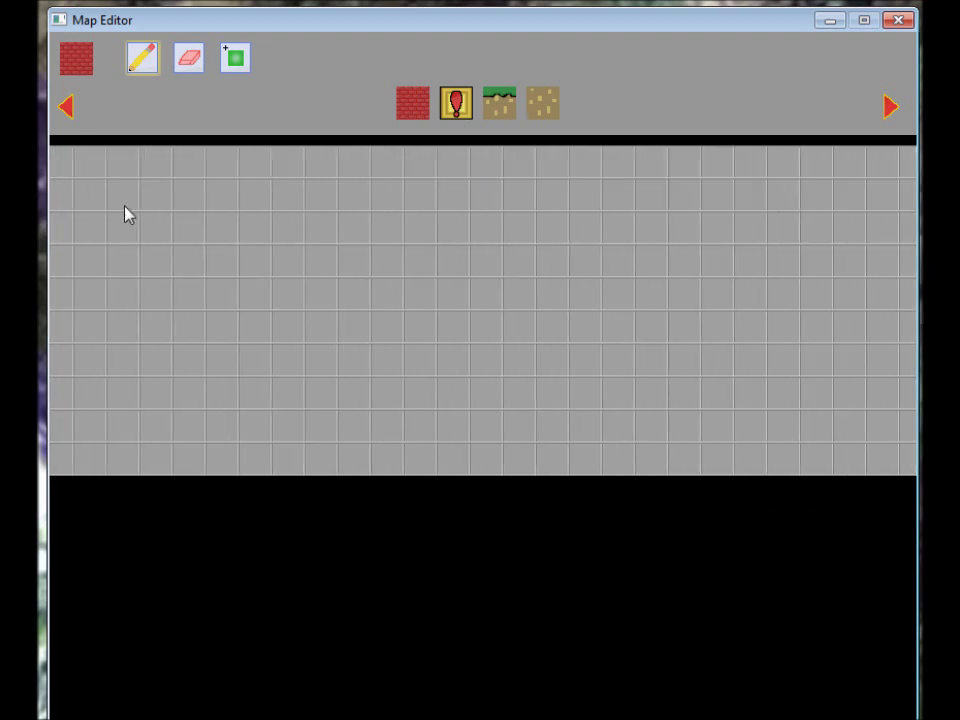
scroll(93, 154, up, 1)
scroll(93, 154, down, 2)
scroll(84, 189, up, 2)
click(403, 104)
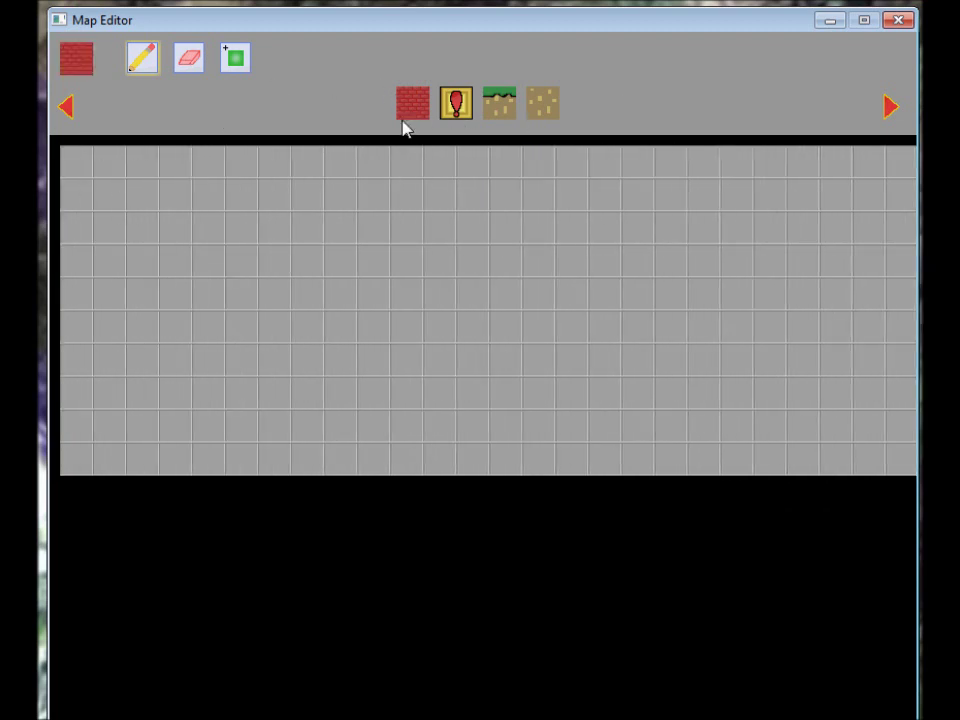
click(82, 445)
click(97, 446)
mouse_move(97, 446)
mouse_down()
mouse_move(469, 433)
mouse_move(487, 446)
mouse_move(431, 461)
mouse_move(112, 463)
mouse_up()
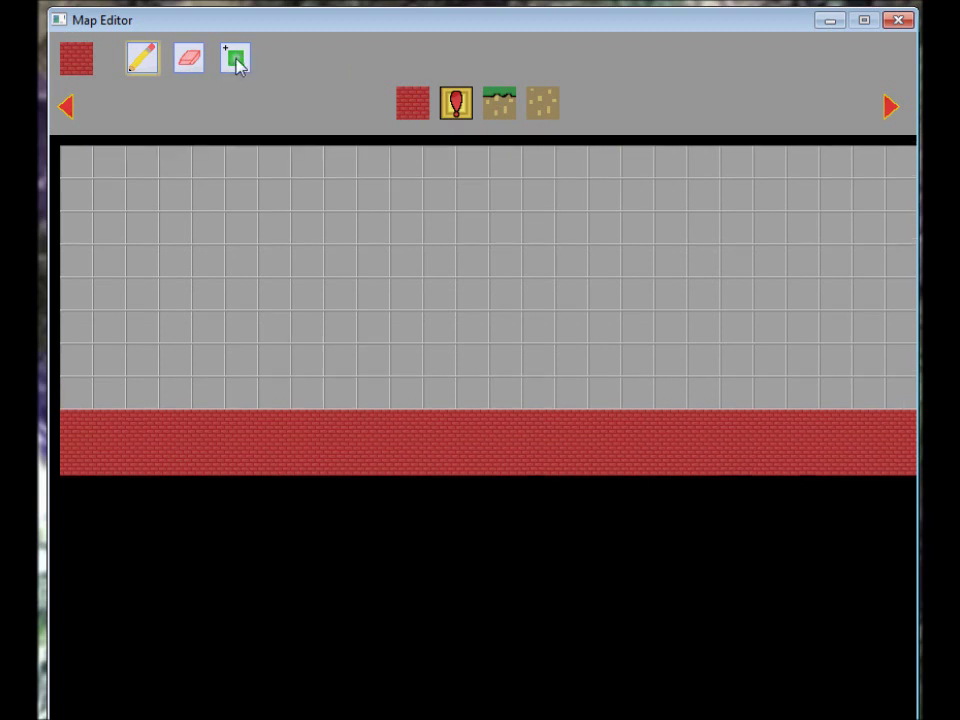
Activate the eraser and shift the editor window slightly upward
click(190, 58)
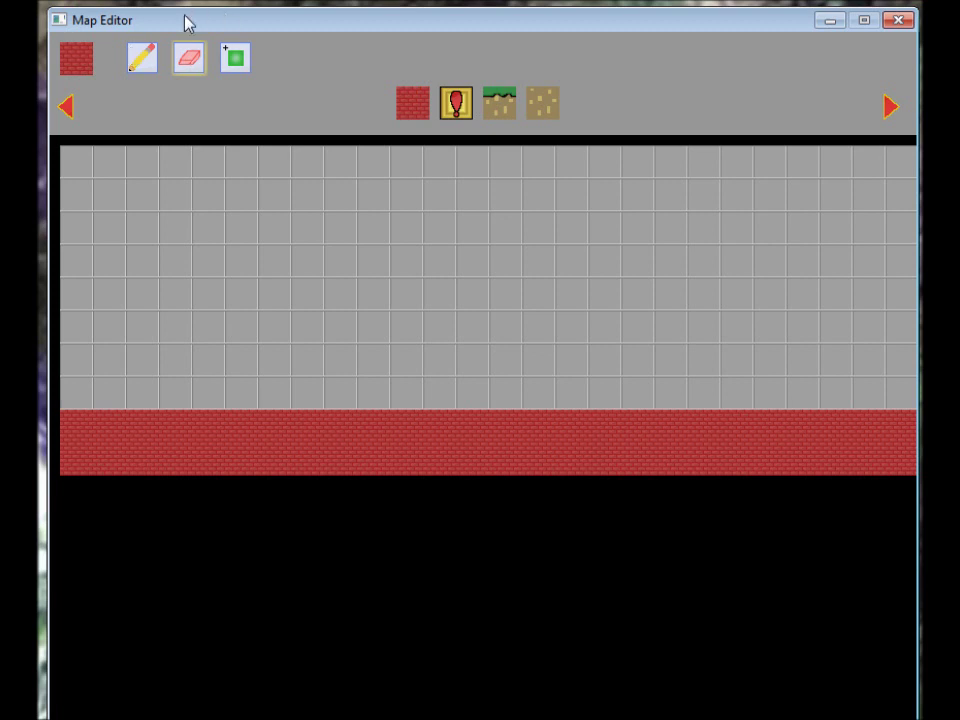
drag(185, 23, 182, 15)
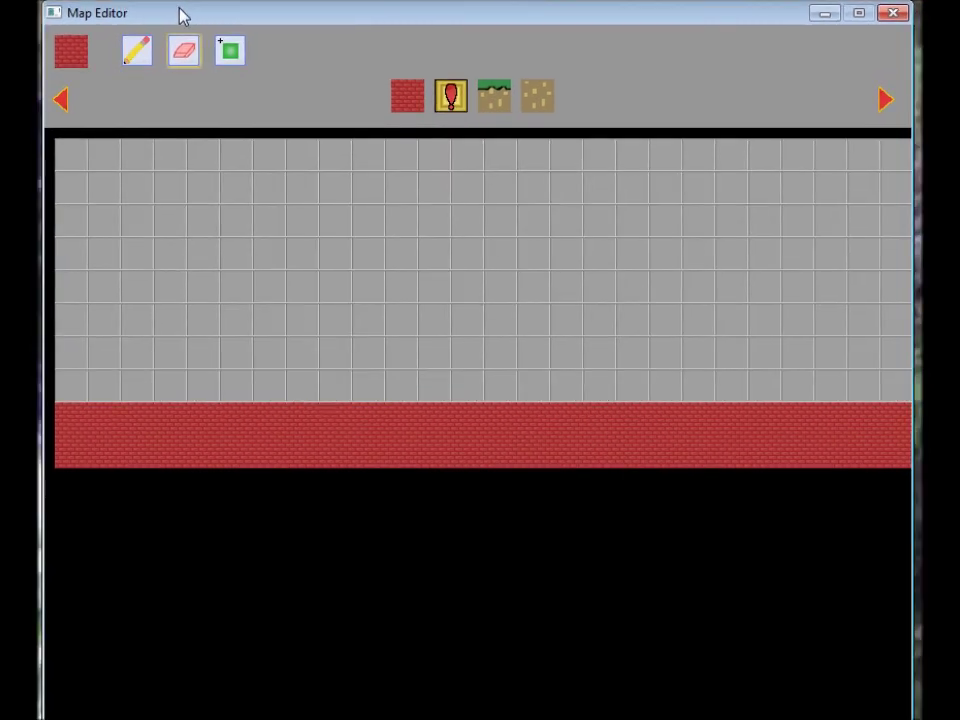